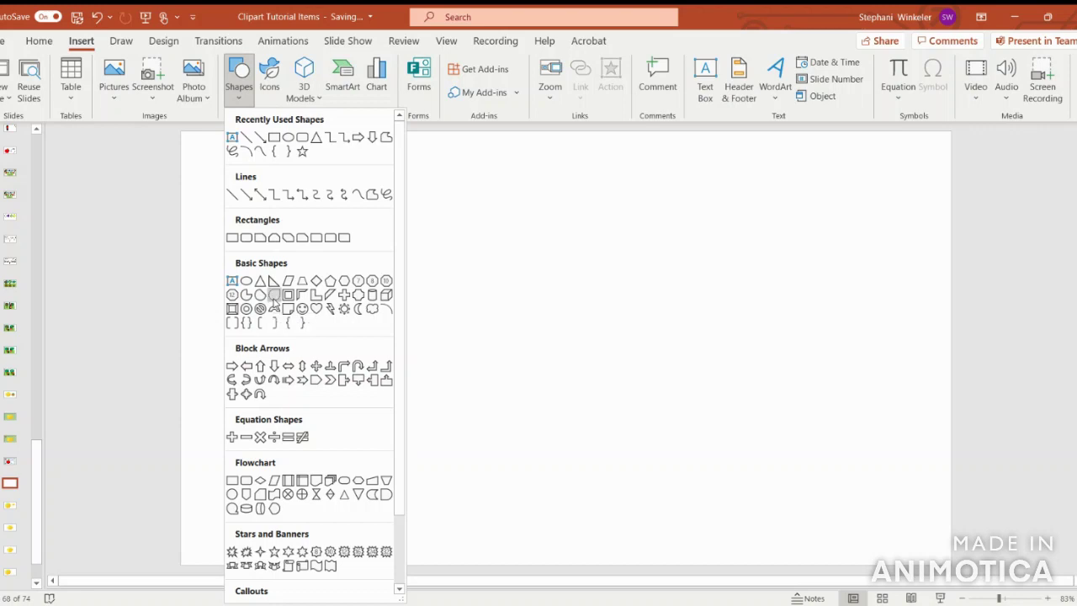
Step: Draw a teardrop about 6" wide by 5.92" high and pull its pointed corner inward to form a notch
{"action": "left_click", "coordinate": [274, 296]}
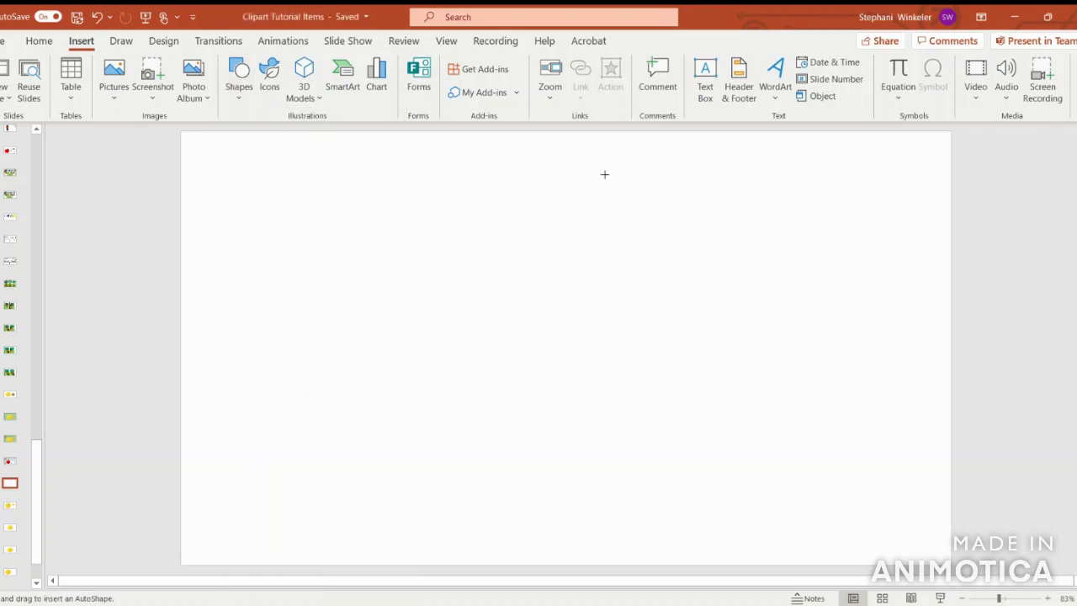
{"action": "left_click_drag", "start_coordinate": [604, 174], "coordinate": [952, 516]}
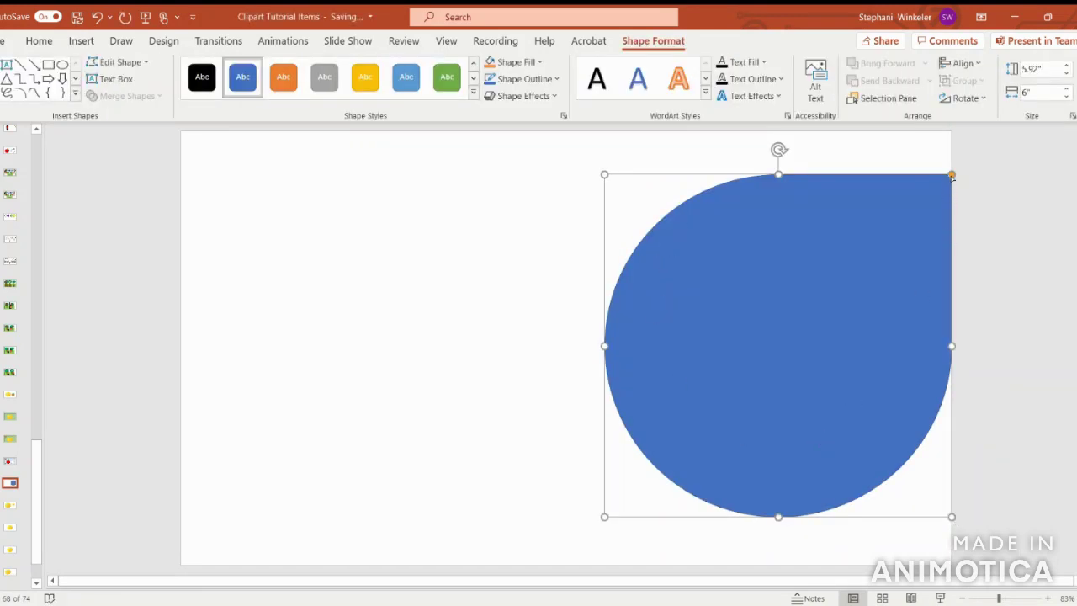
{"action": "left_click_drag", "start_coordinate": [952, 175], "coordinate": [860, 288]}
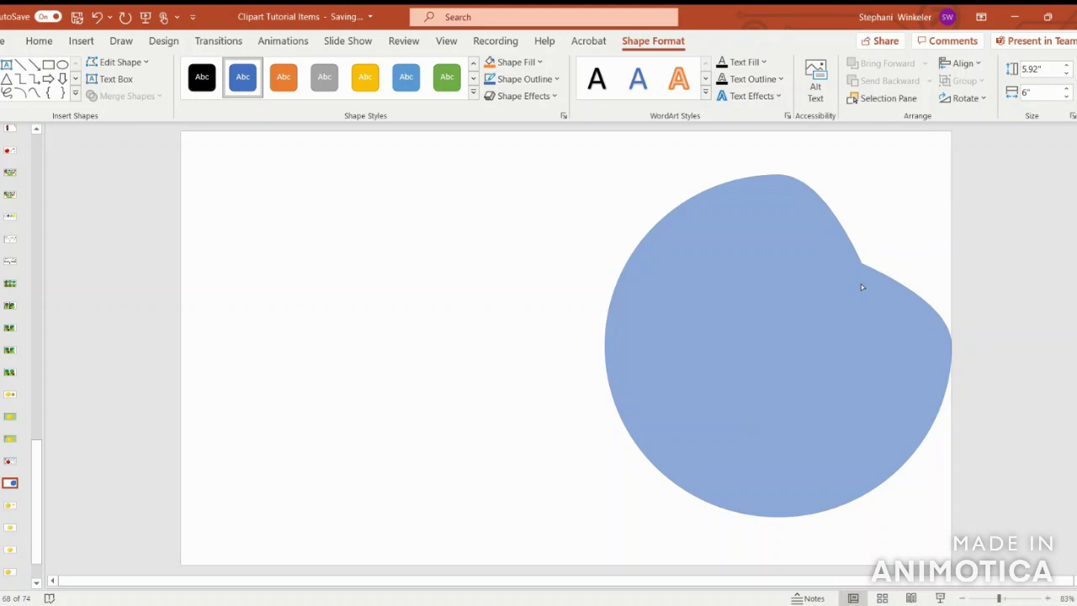
{"action": "left_click_drag", "start_coordinate": [860, 289], "coordinate": [859, 286]}
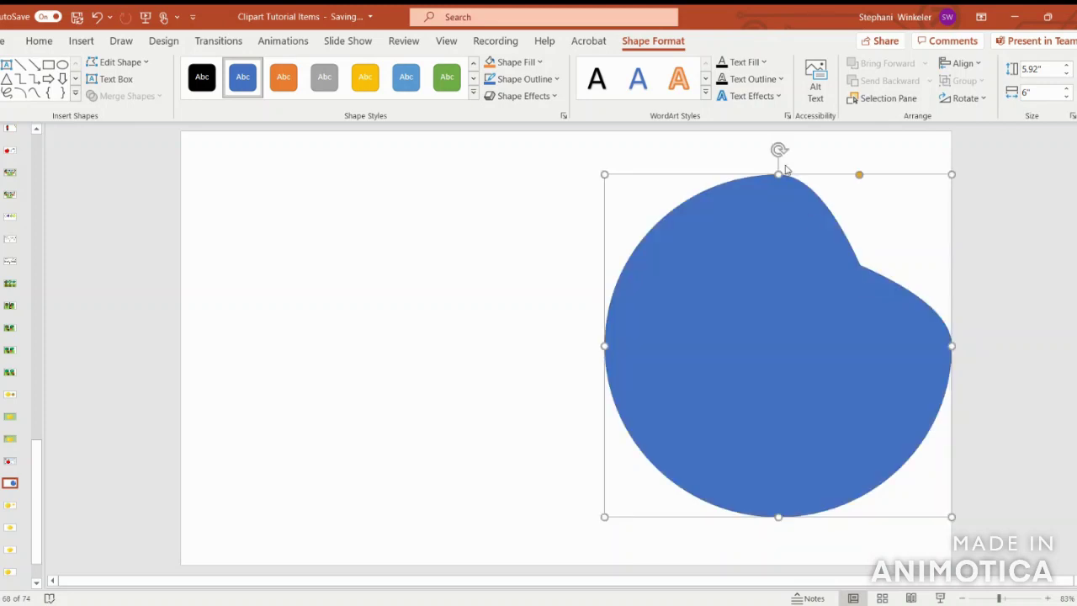
Step: Rotate the notched teardrop counterclockwise until the notch faces up, and center it horizontally on the slide
{"action": "left_click_drag", "start_coordinate": [778, 149], "coordinate": [620, 176]}
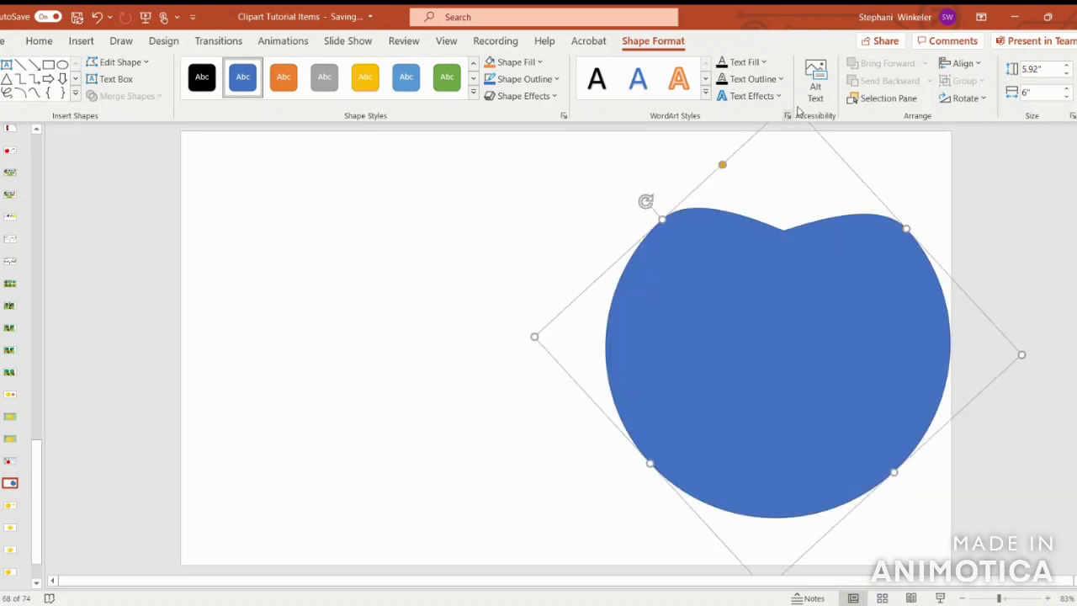
{"action": "left_click", "coordinate": [962, 63]}
{"action": "left_click", "coordinate": [976, 105]}
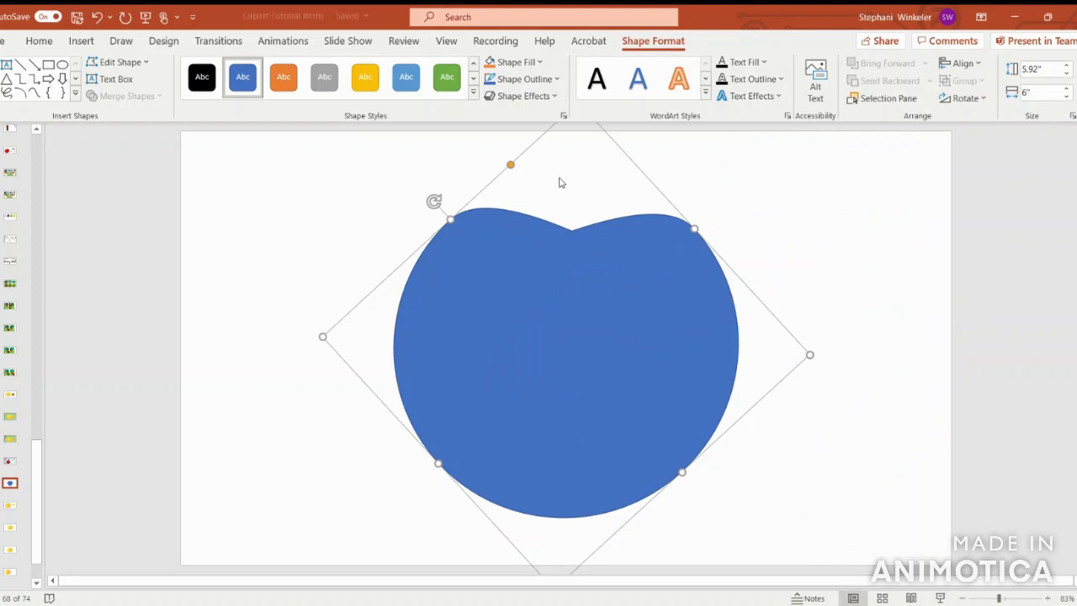
Step: Give the apple body a white fill and a black outline with 4½ pt weight
{"action": "left_click", "coordinate": [513, 62]}
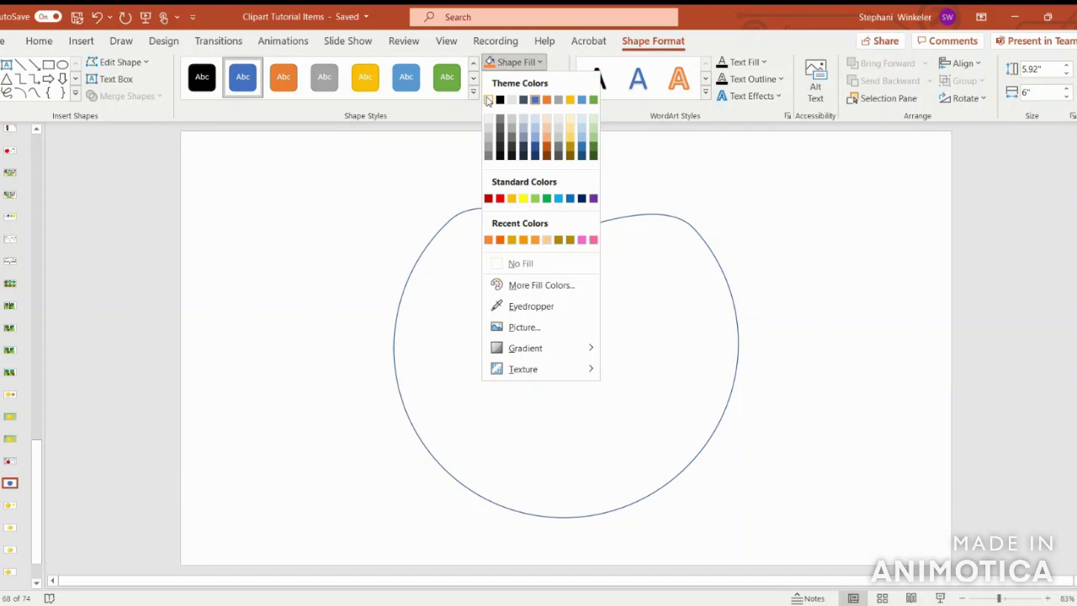
{"action": "left_click", "coordinate": [488, 100]}
{"action": "left_click", "coordinate": [513, 79]}
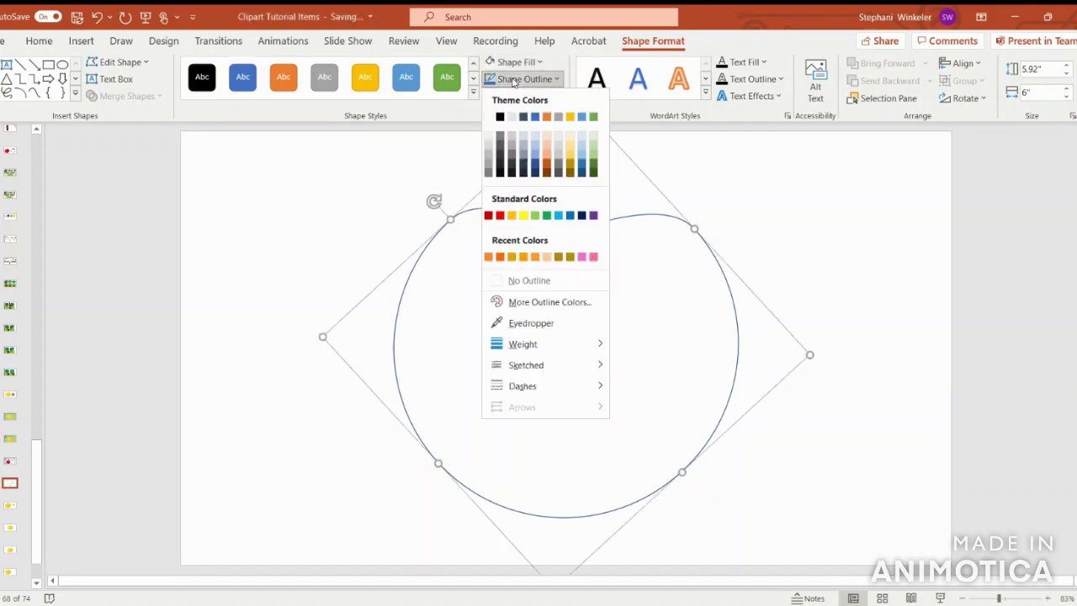
{"action": "left_click", "coordinate": [501, 116]}
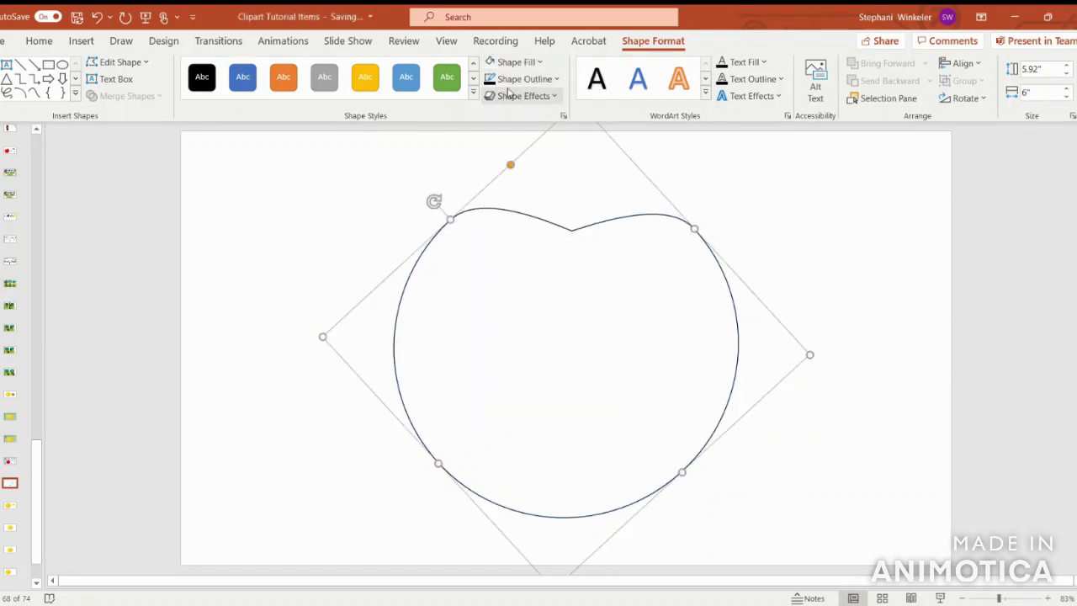
{"action": "left_click", "coordinate": [510, 80]}
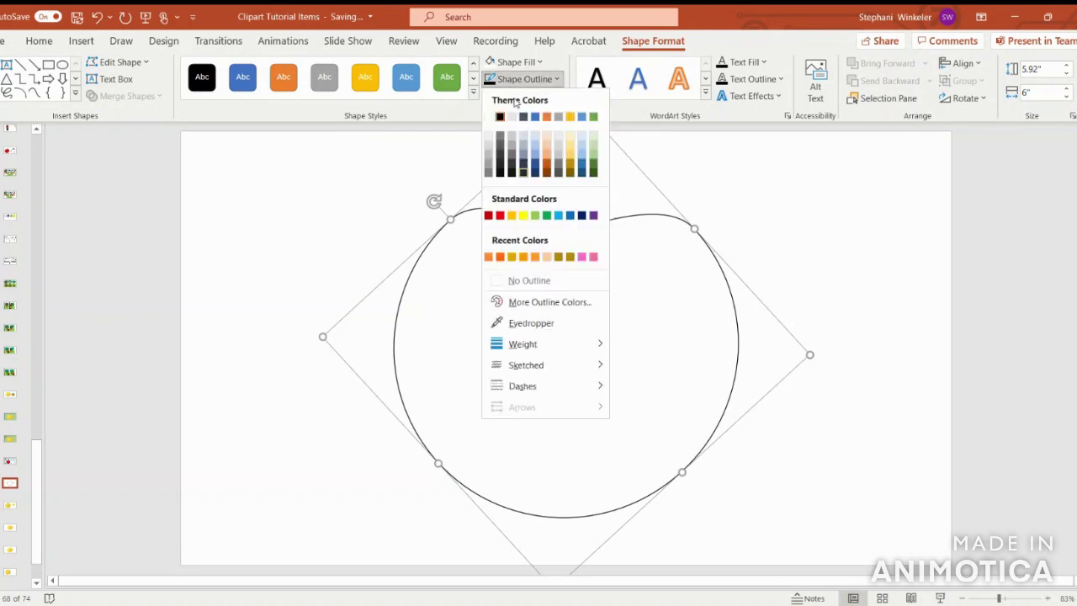
{"action": "mouse_move", "coordinate": [537, 347]}
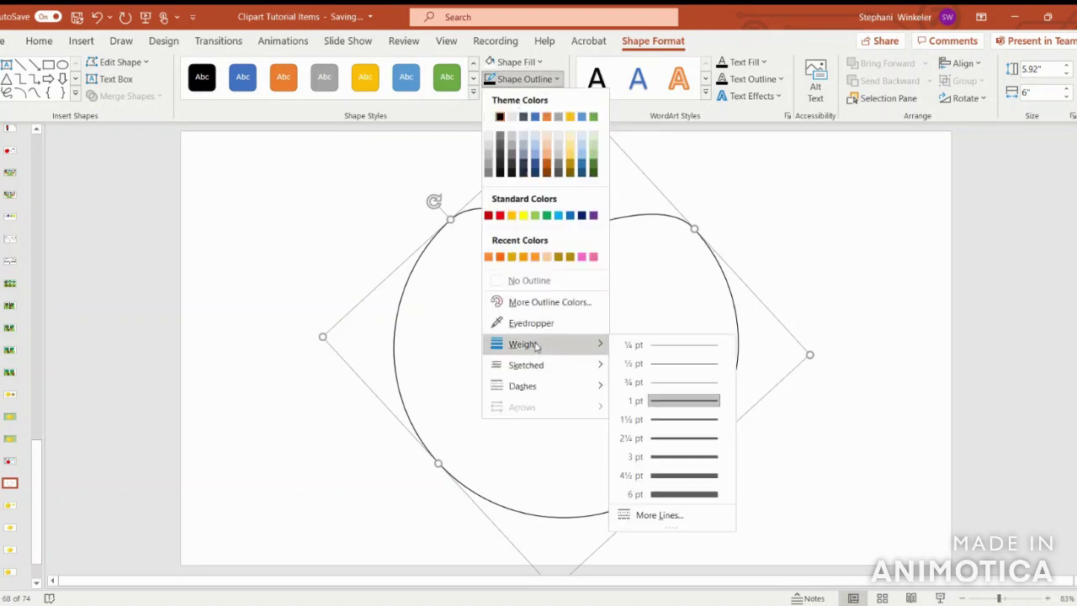
{"action": "left_click", "coordinate": [682, 475]}
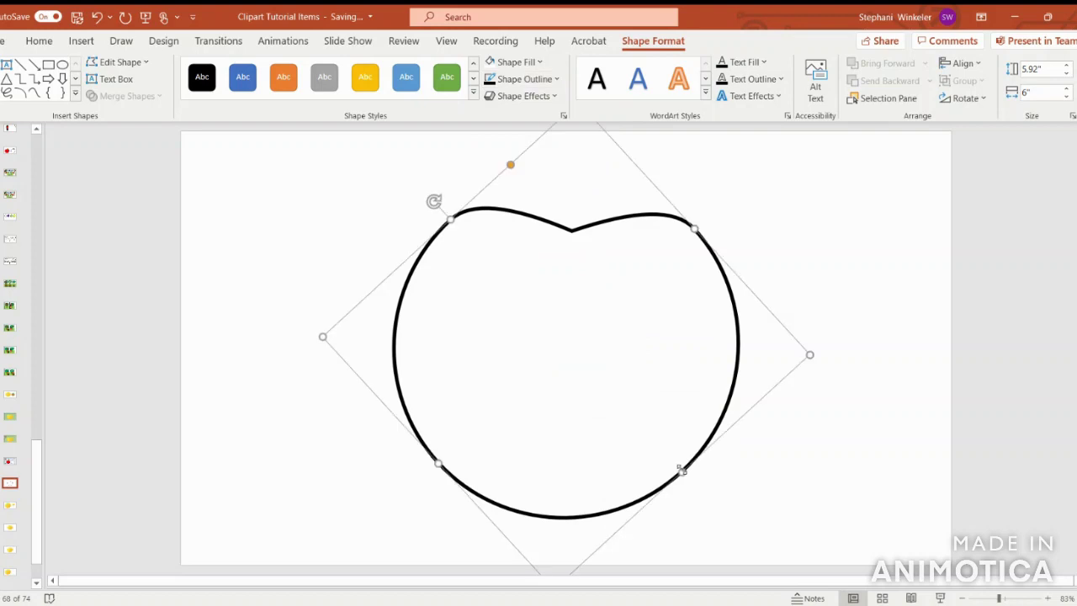
{"action": "left_click", "coordinate": [380, 278]}
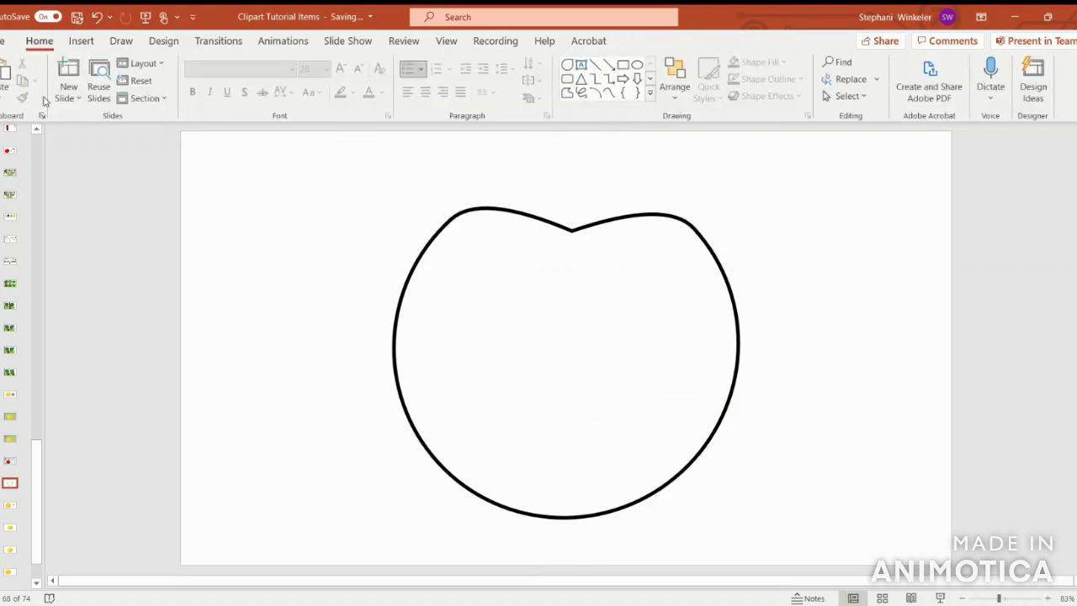
Step: Draw a narrow upright rectangle about 0.42" wide by 1.58" high beside the apple as the stem
{"action": "left_click", "coordinate": [81, 41]}
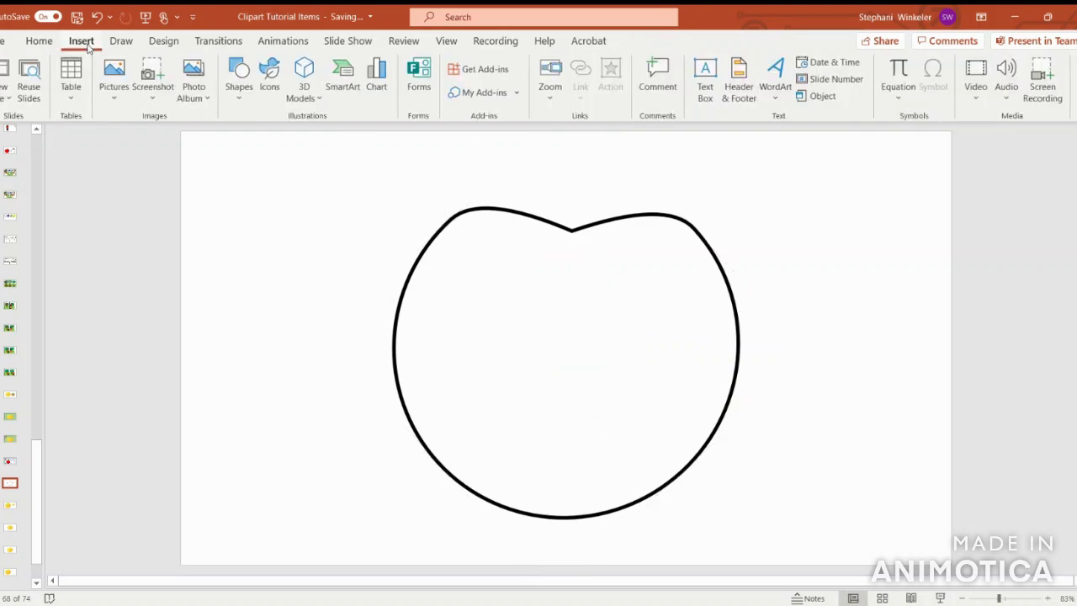
{"action": "left_click", "coordinate": [236, 84]}
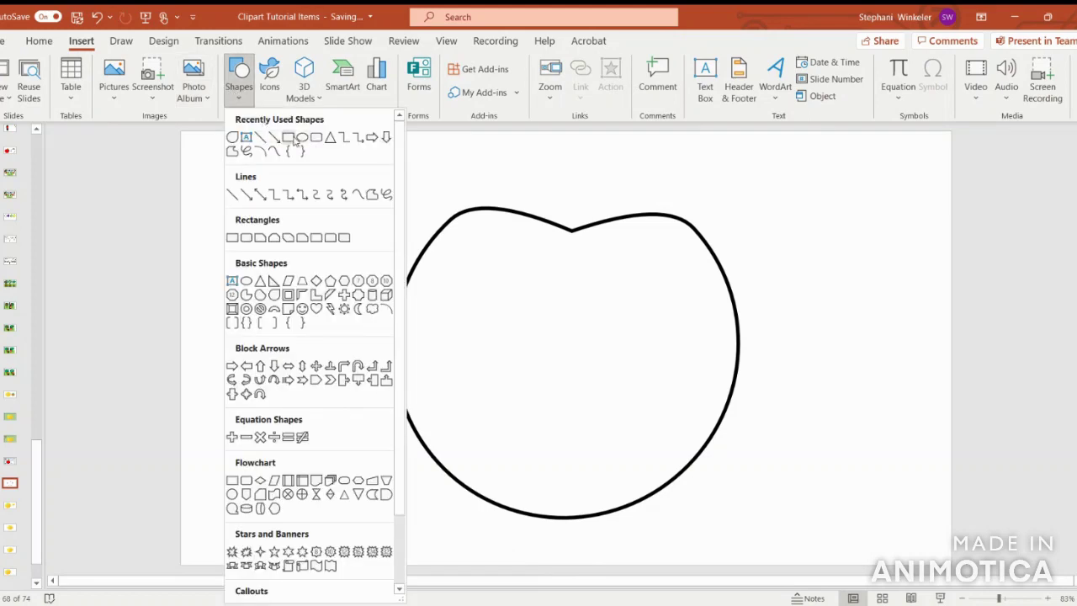
{"action": "left_click", "coordinate": [287, 138]}
{"action": "left_click_drag", "start_coordinate": [268, 199], "coordinate": [291, 291]}
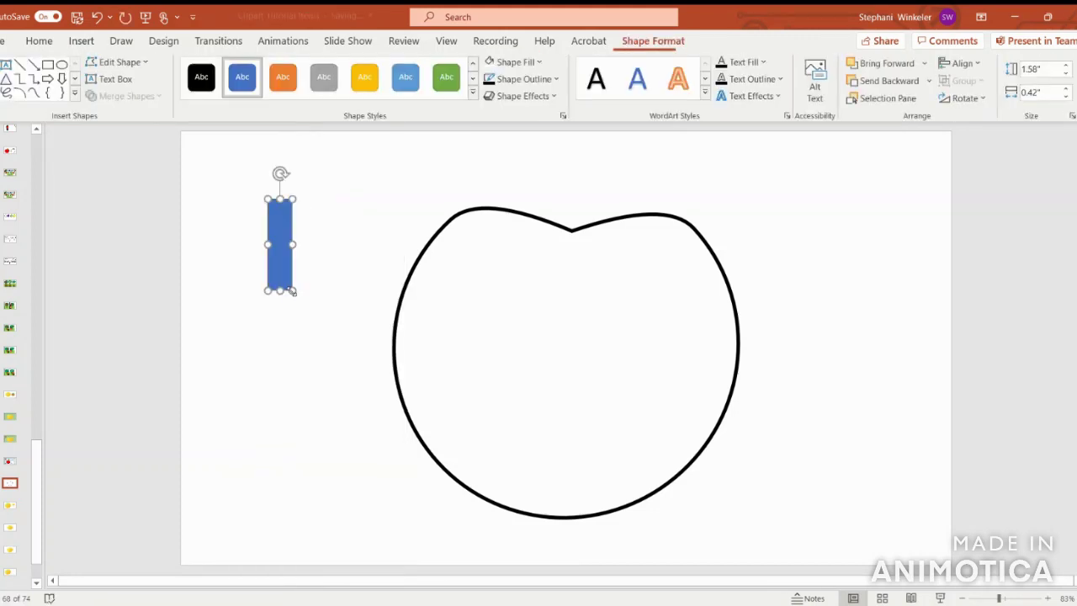
Step: Format the stem rectangle with a white fill and a black 4½ pt outline
{"action": "left_click", "coordinate": [494, 81]}
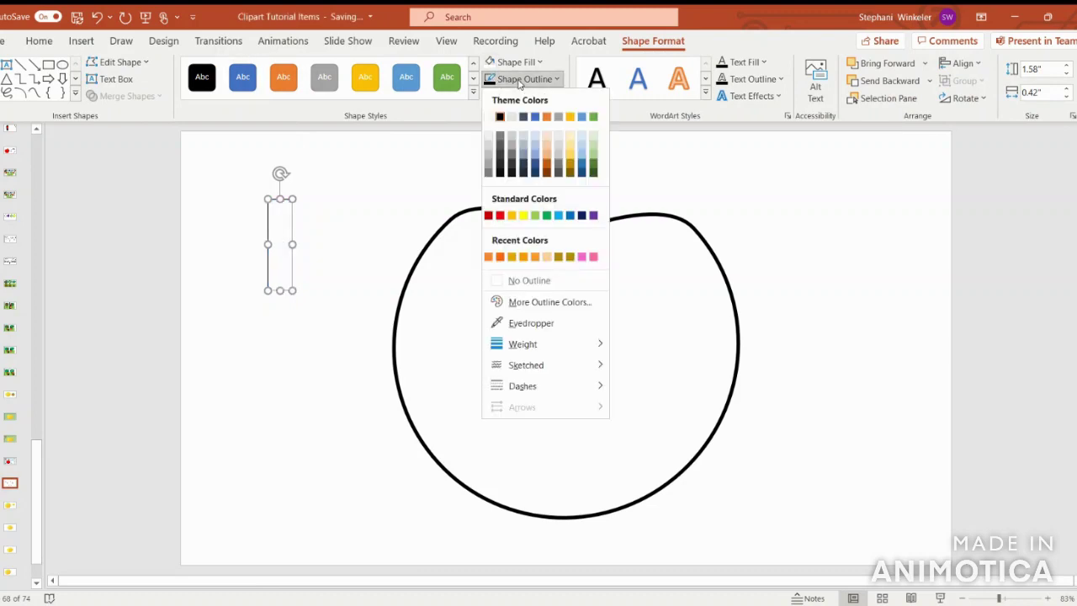
{"action": "mouse_move", "coordinate": [606, 345]}
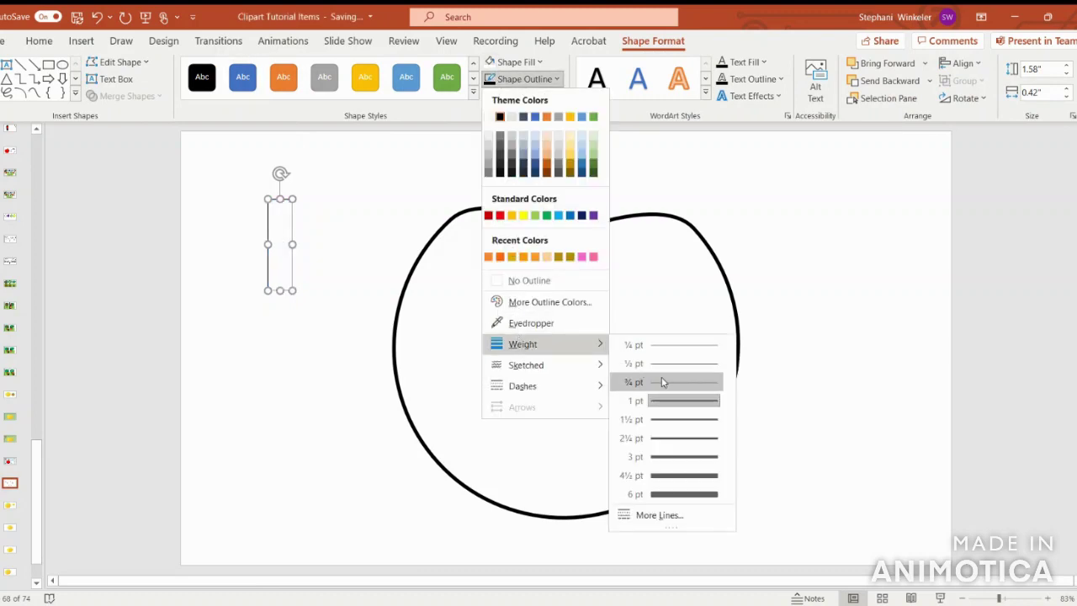
{"action": "left_click", "coordinate": [675, 476]}
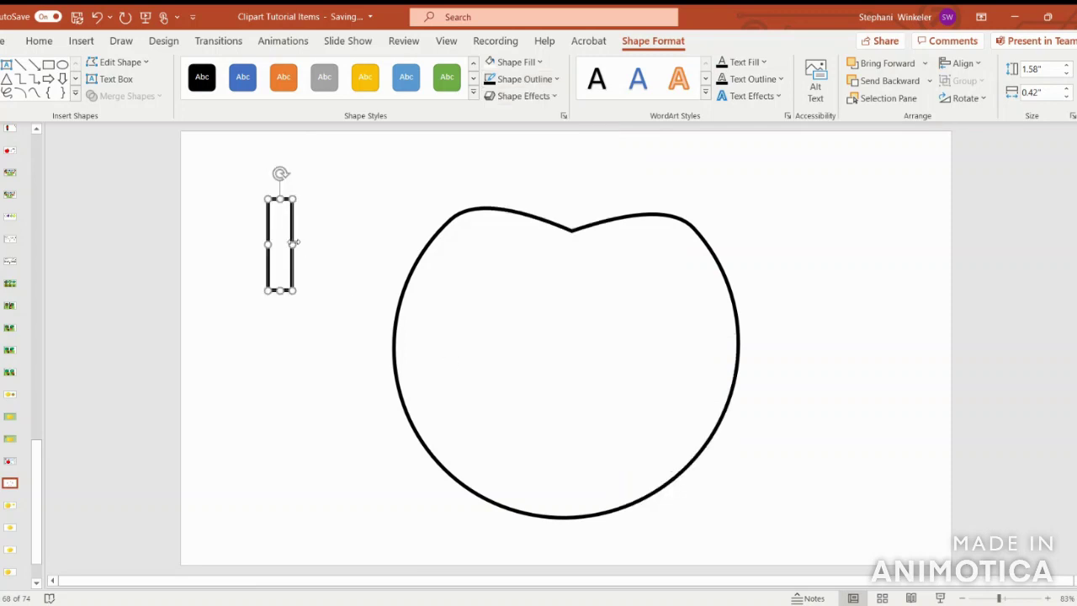
Step: Place the stem over the apple's notch, center it horizontally on the slide, and send it behind the apple body
{"action": "left_click_drag", "start_coordinate": [292, 243], "coordinate": [577, 184]}
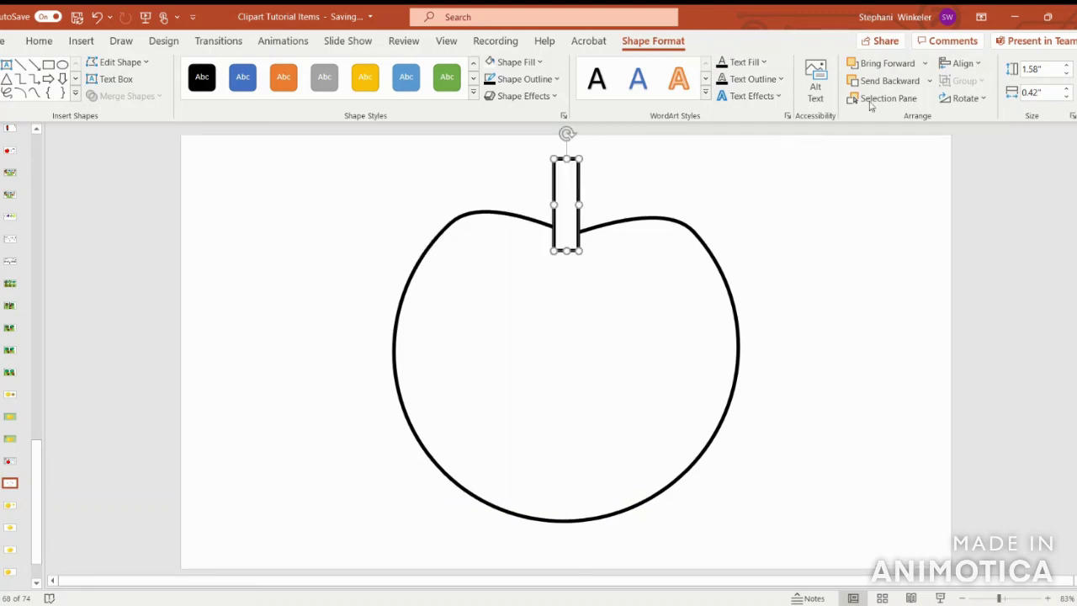
{"action": "left_click", "coordinate": [979, 65]}
{"action": "left_click", "coordinate": [983, 103]}
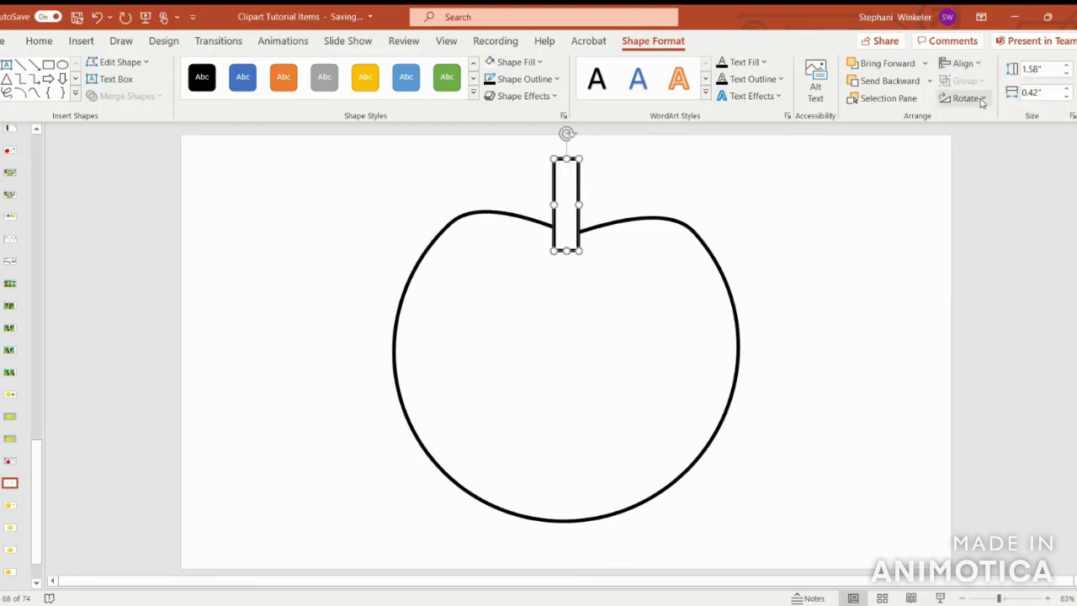
{"action": "left_click", "coordinate": [883, 80]}
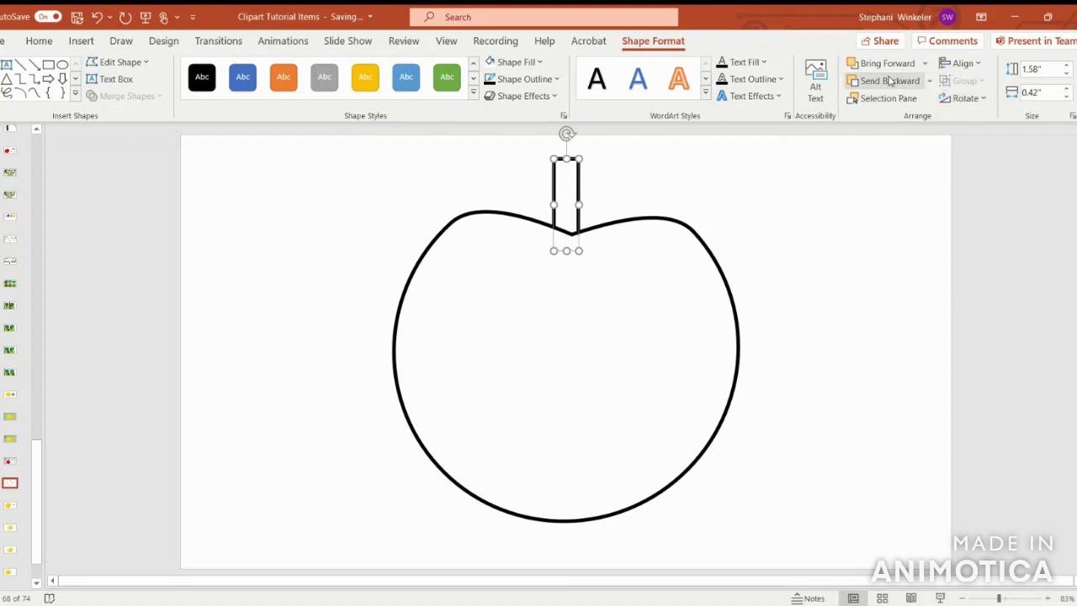
{"action": "left_click", "coordinate": [793, 219]}
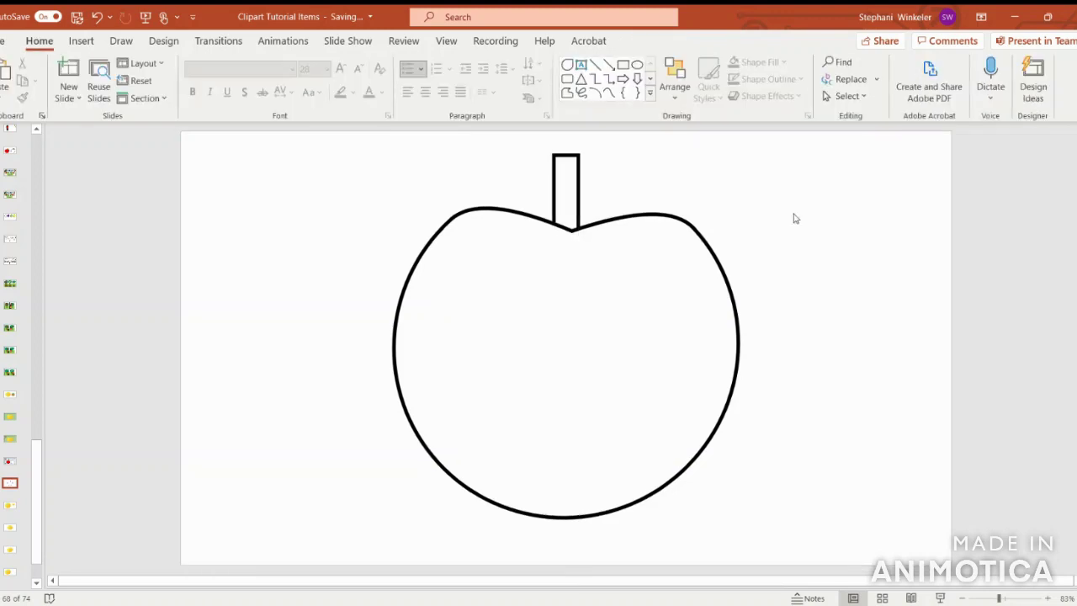
Step: Draw a small teardrop leaf about 1.62" wide by 1.58" high in the empty area right of the apple
{"action": "left_click", "coordinate": [83, 42]}
{"action": "left_click", "coordinate": [239, 84]}
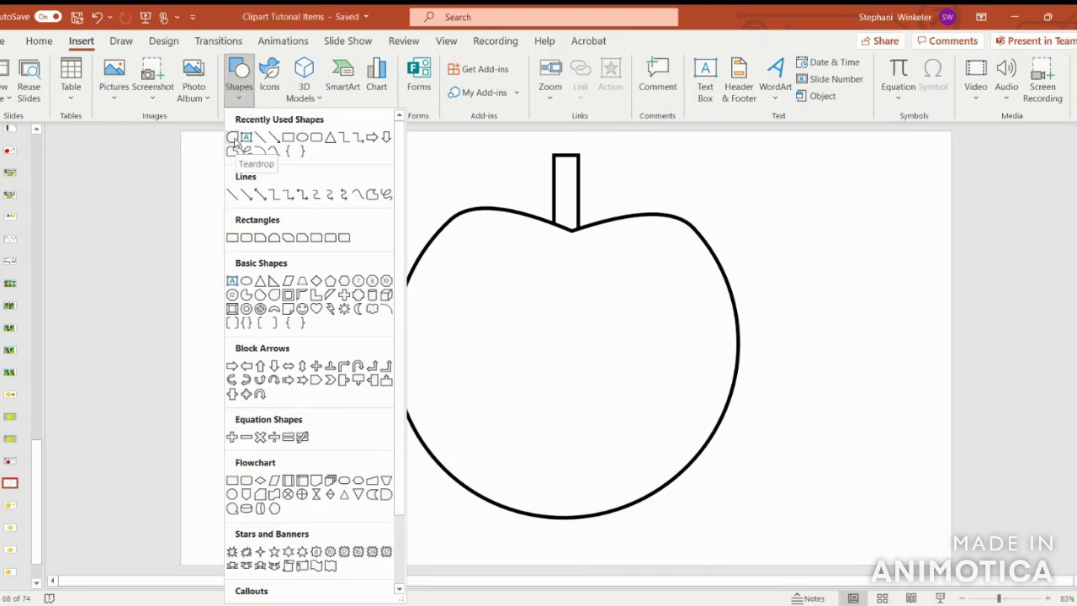
{"action": "left_click", "coordinate": [233, 141]}
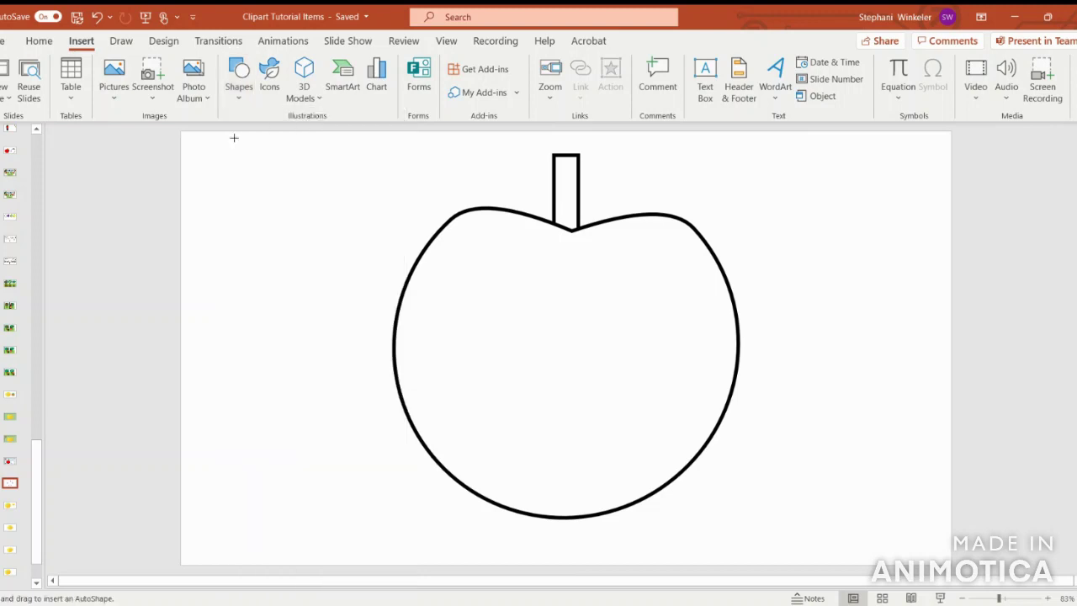
{"action": "left_click_drag", "start_coordinate": [808, 208], "coordinate": [904, 300]}
Step: Format the leaf teardrop with a white fill and a black 4½ pt outline
{"action": "left_click", "coordinate": [508, 61]}
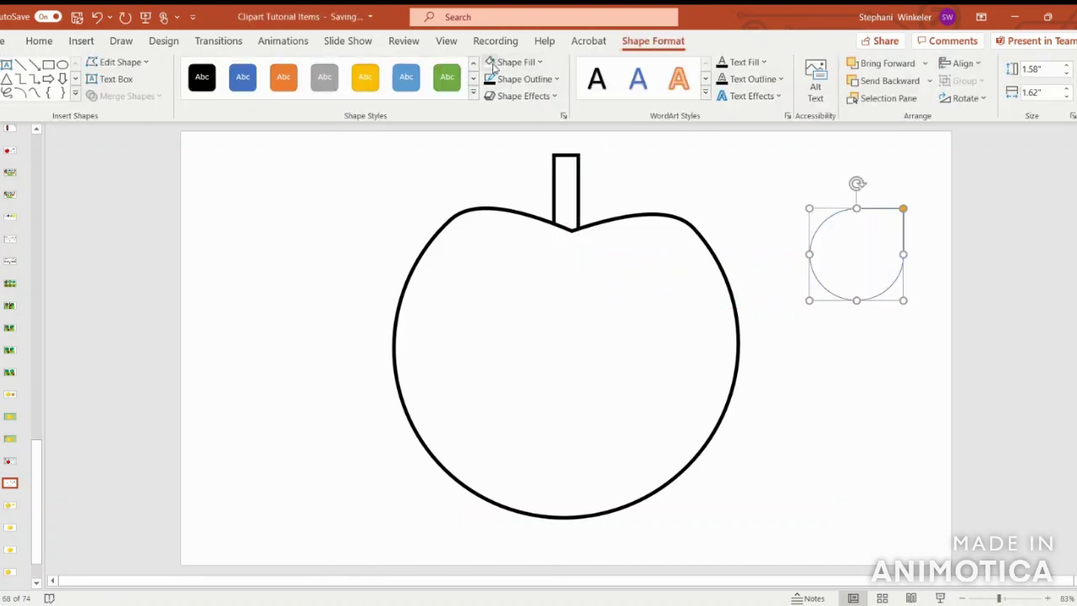
{"action": "left_click", "coordinate": [526, 78]}
{"action": "mouse_move", "coordinate": [539, 345]}
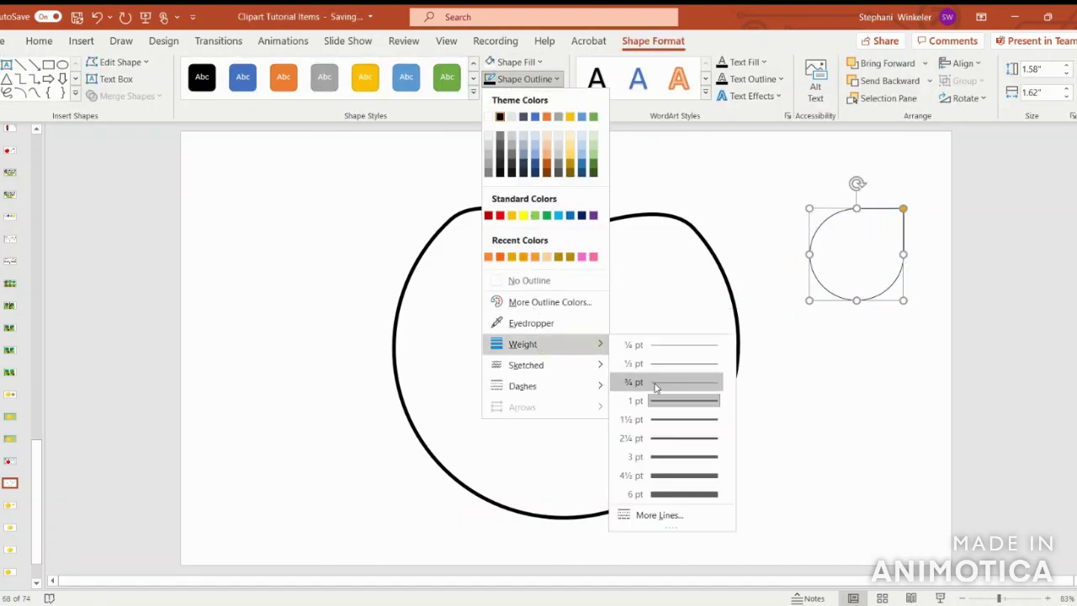
{"action": "left_click", "coordinate": [676, 477]}
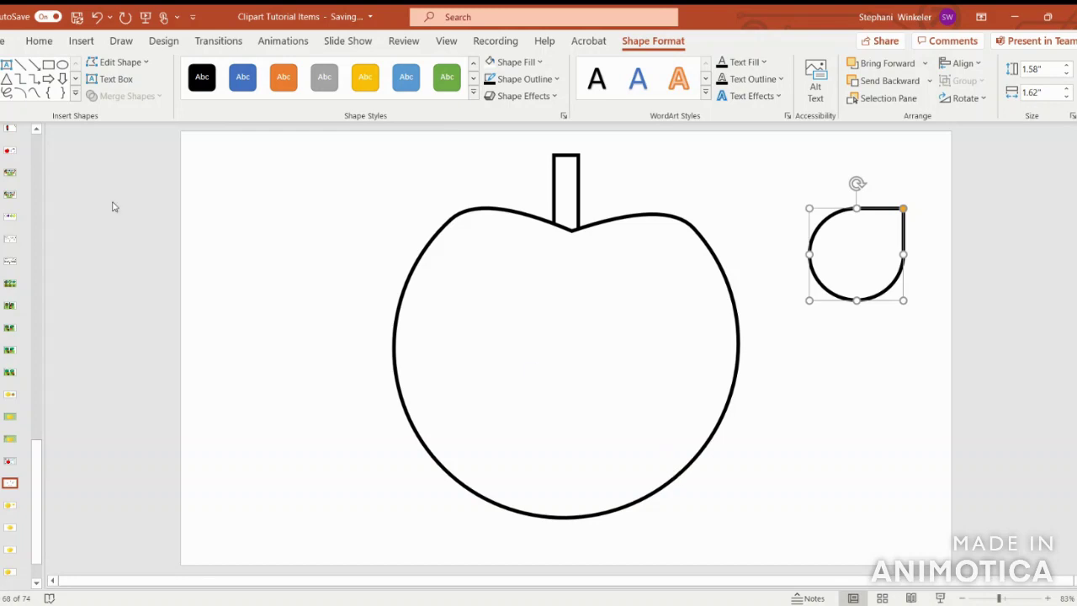
Step: Draw a straight diagonal line across the leaf from its lower-left curve to its pointed corner
{"action": "left_click", "coordinate": [76, 46]}
{"action": "left_click", "coordinate": [239, 75]}
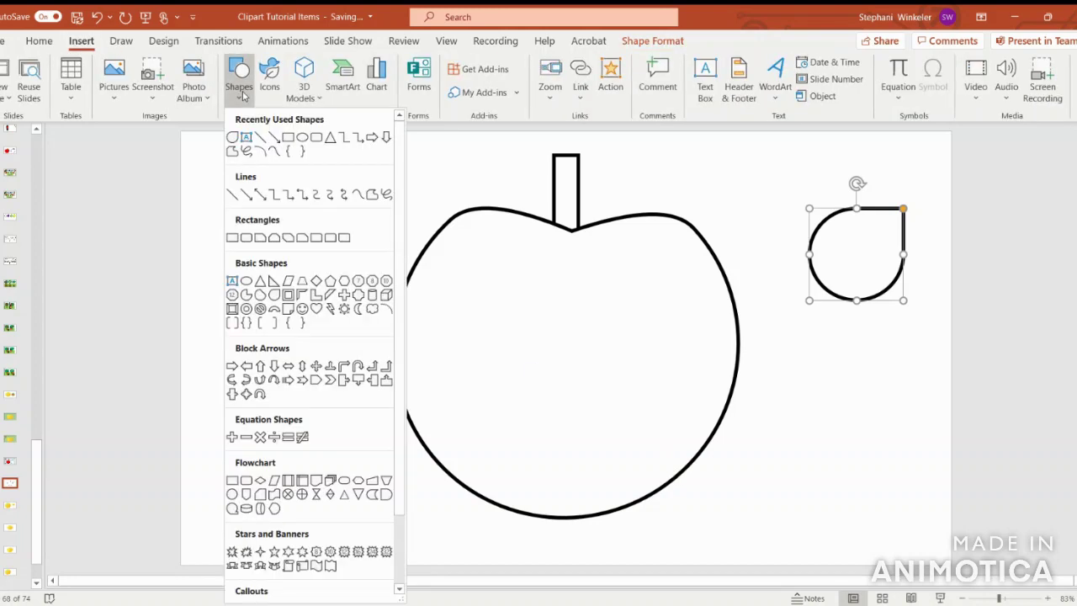
{"action": "left_click", "coordinate": [234, 196]}
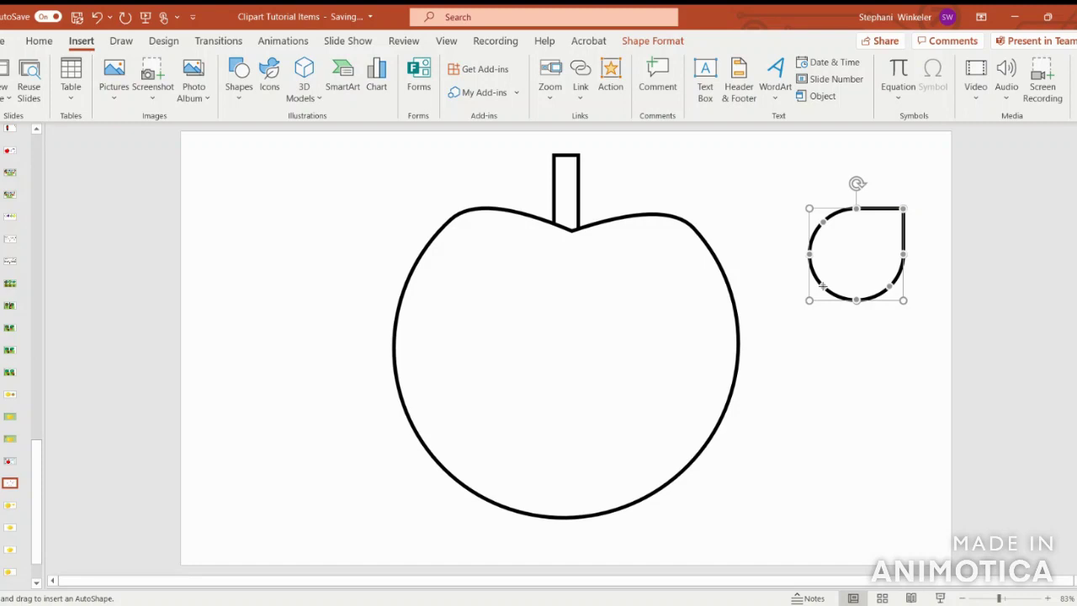
{"action": "left_click_drag", "start_coordinate": [824, 287], "coordinate": [902, 208]}
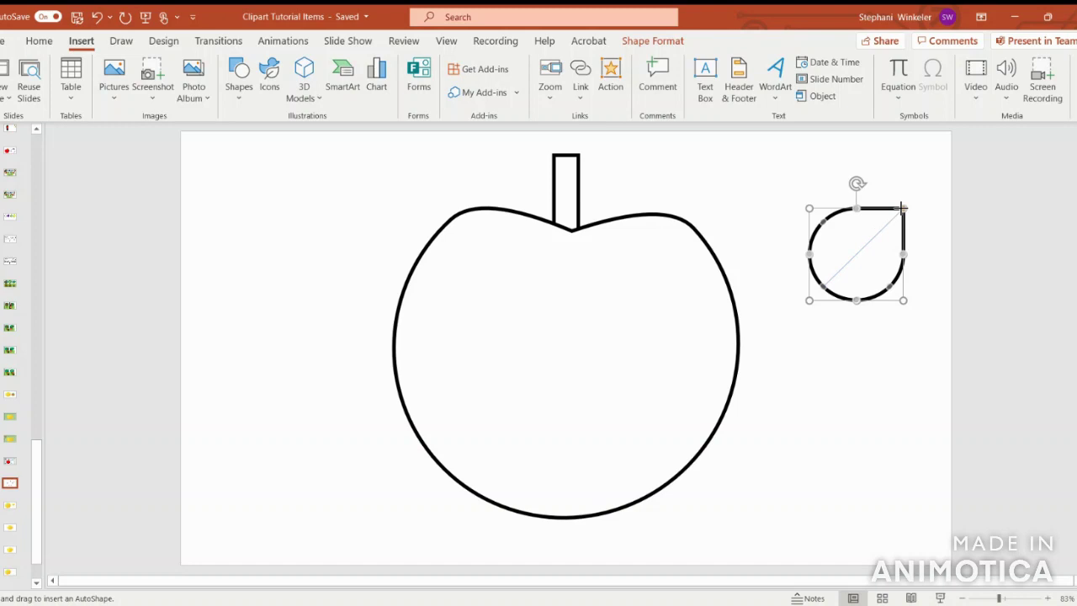
{"action": "left_click_drag", "start_coordinate": [902, 208], "coordinate": [902, 208]}
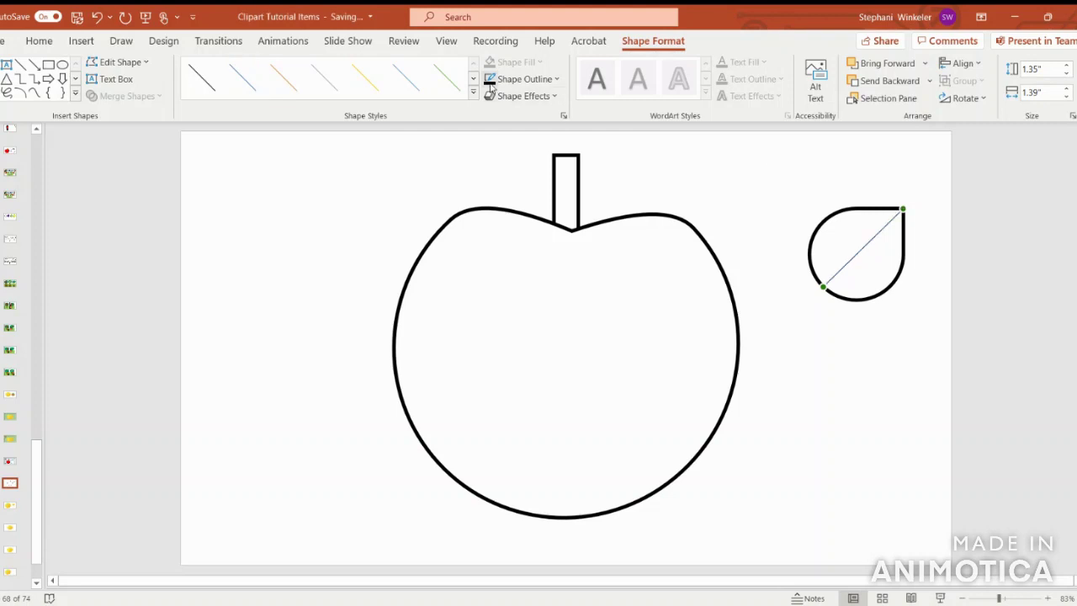
Step: Make the leaf's diagonal line black with 4½ pt weight
{"action": "left_click", "coordinate": [491, 84]}
{"action": "mouse_move", "coordinate": [543, 342]}
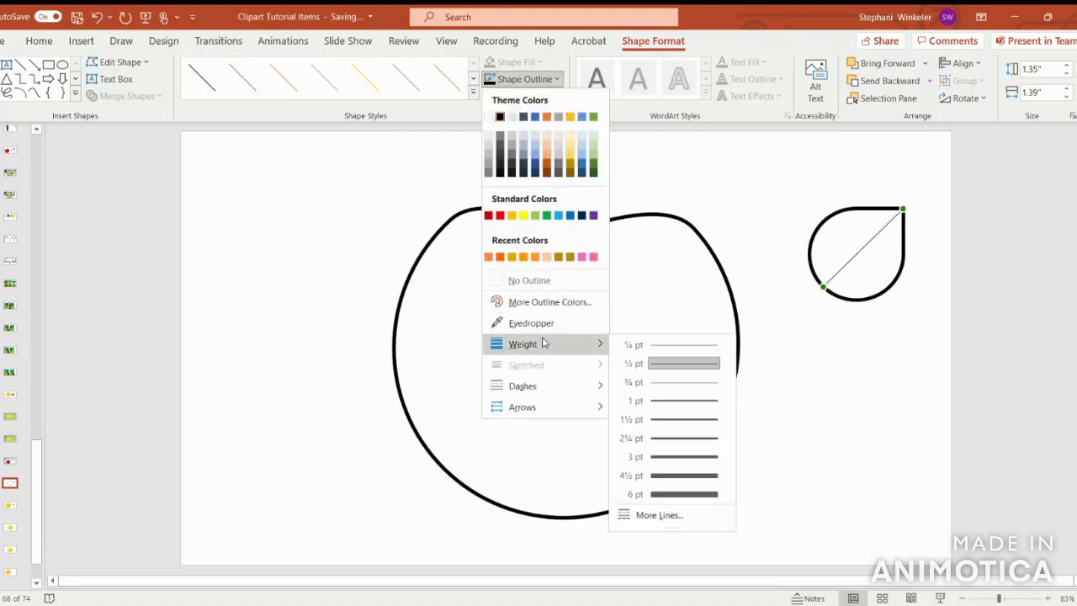
{"action": "left_click", "coordinate": [691, 479]}
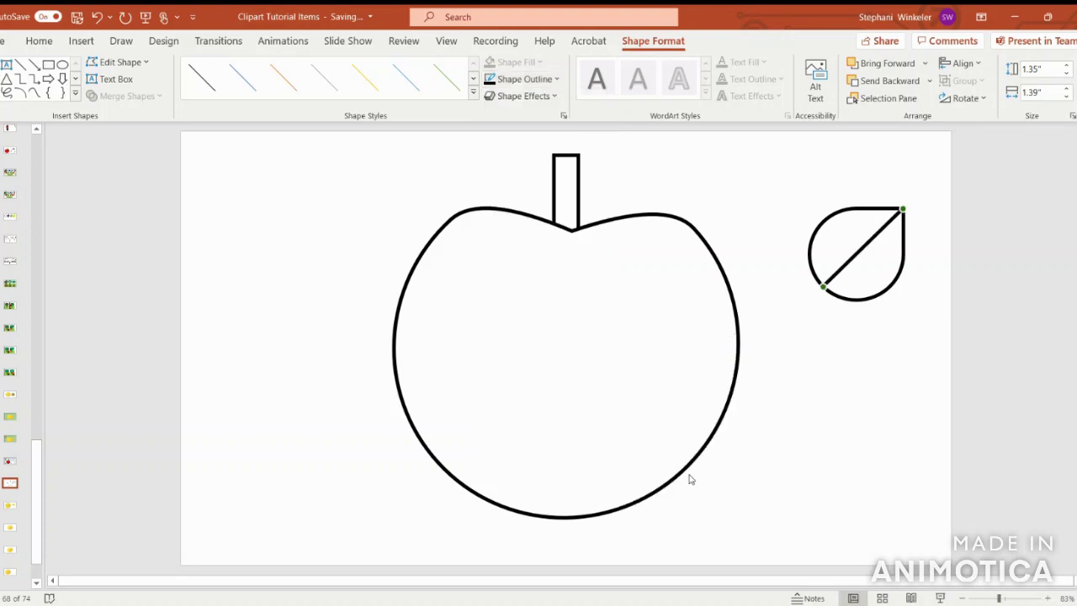
Step: Group the leaf teardrop together with its diagonal line
{"action": "left_click", "coordinate": [873, 298], "text": "shift"}
{"action": "right_click", "coordinate": [875, 289]}
{"action": "mouse_move", "coordinate": [923, 389]}
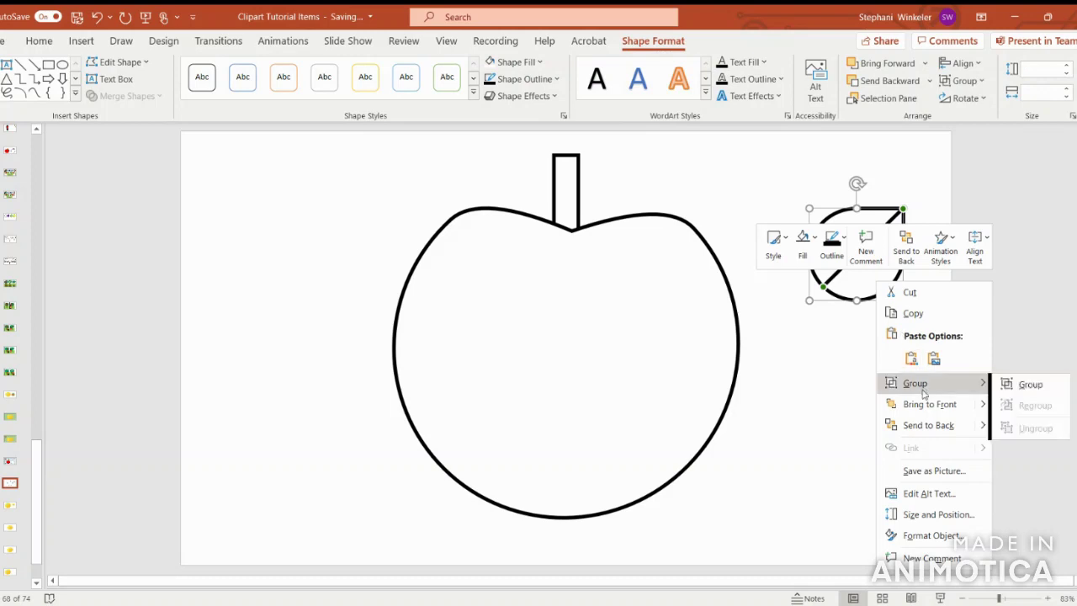
{"action": "left_click", "coordinate": [1020, 384]}
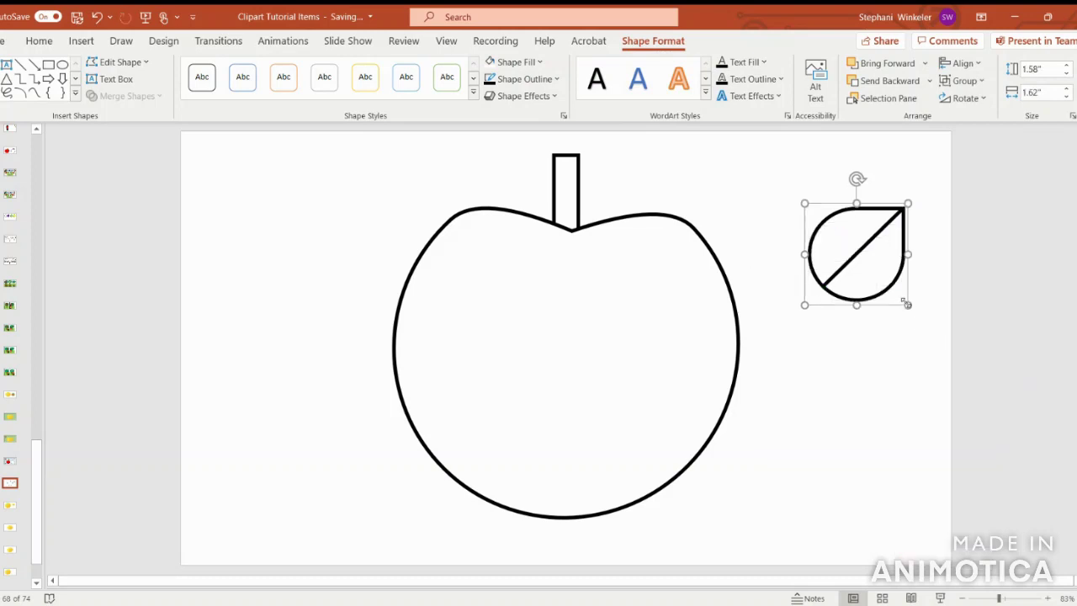
Step: Place the leaf group, shrunk to about 1.29" wide by 1.17" high, at the stem's base, in front of the stem and behind the apple body
{"action": "left_click_drag", "start_coordinate": [907, 305], "coordinate": [884, 280]}
{"action": "left_click_drag", "start_coordinate": [833, 249], "coordinate": [617, 230]}
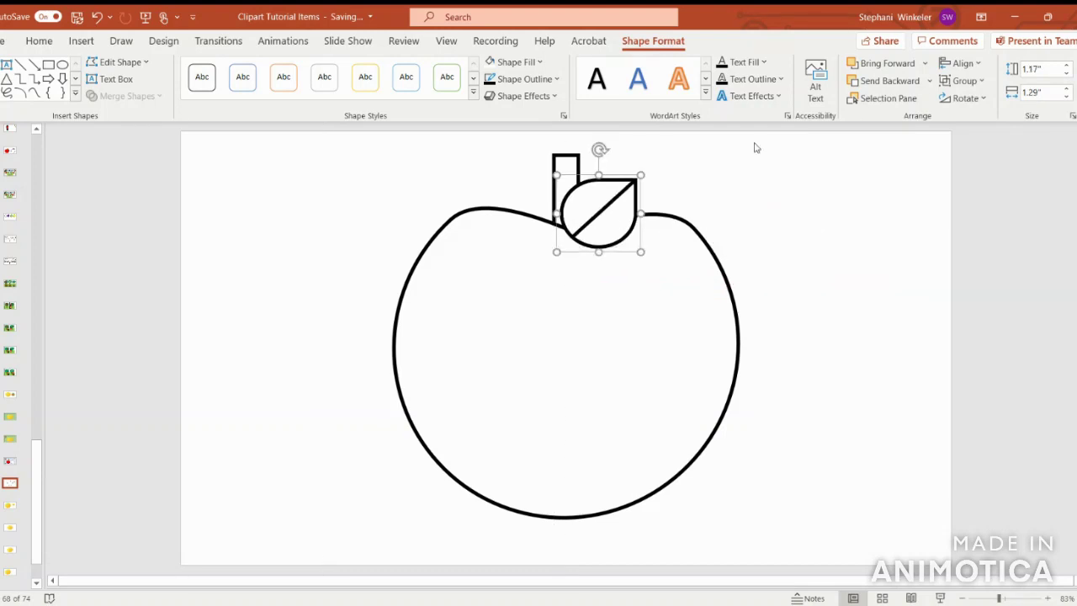
{"action": "left_click", "coordinate": [892, 85]}
{"action": "left_click", "coordinate": [893, 85]}
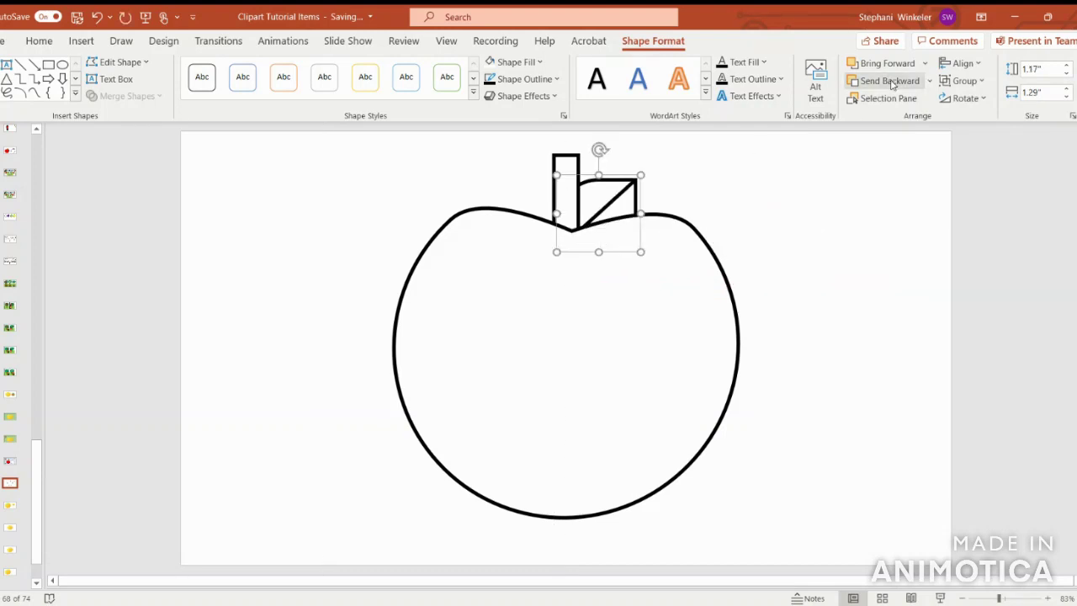
{"action": "left_click", "coordinate": [883, 63]}
{"action": "left_click", "coordinate": [823, 241]}
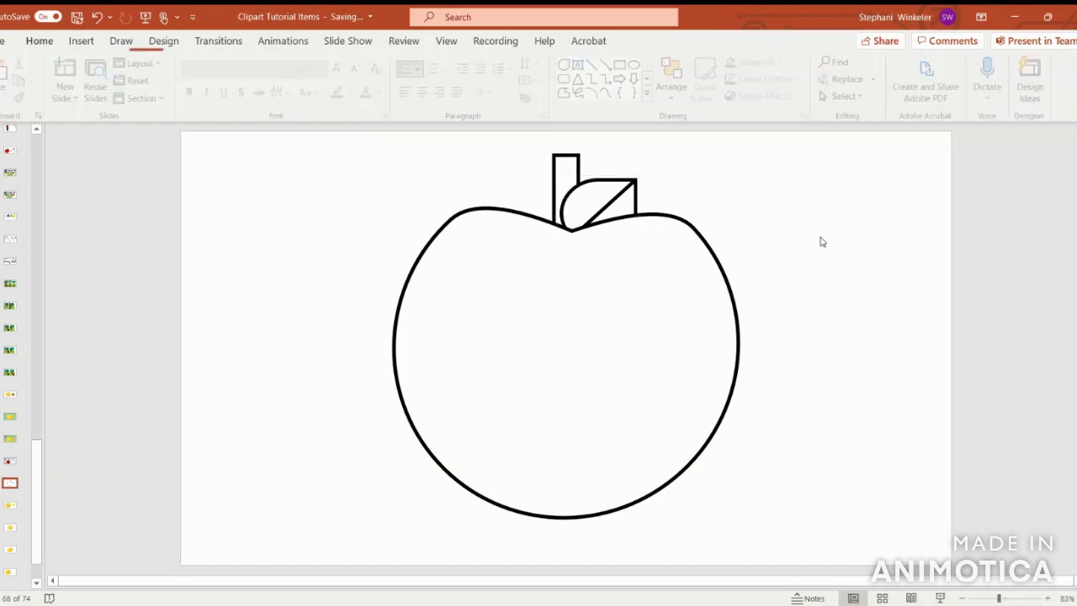
Step: Narrow the stem to about 0.3" and shift it slightly left so that it stands against the leaf's rounded edge
{"action": "left_click", "coordinate": [580, 173]}
{"action": "left_click_drag", "start_coordinate": [580, 173], "coordinate": [558, 144]}
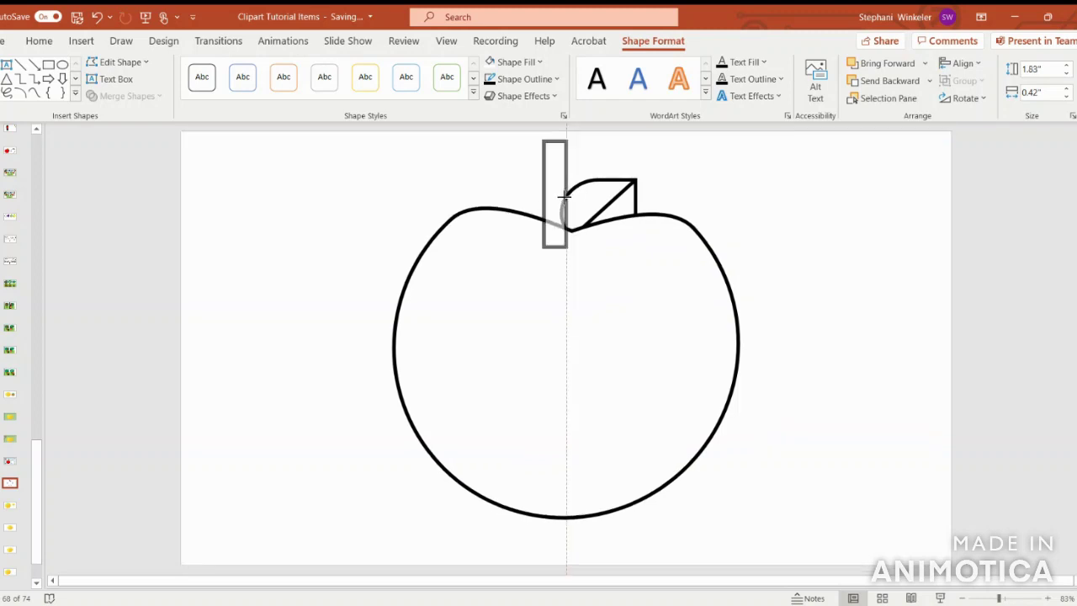
{"action": "left_click_drag", "start_coordinate": [563, 196], "coordinate": [560, 188]}
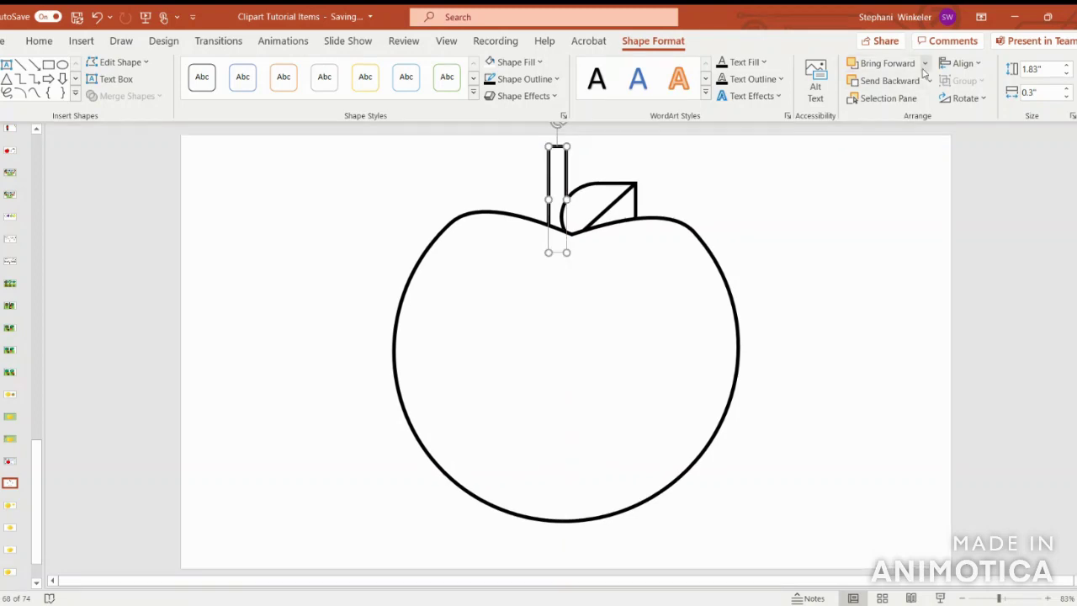
Step: Try centring the stem horizontally on the slide, and return it to its place left of centre
{"action": "left_click", "coordinate": [962, 63]}
{"action": "left_click", "coordinate": [967, 102]}
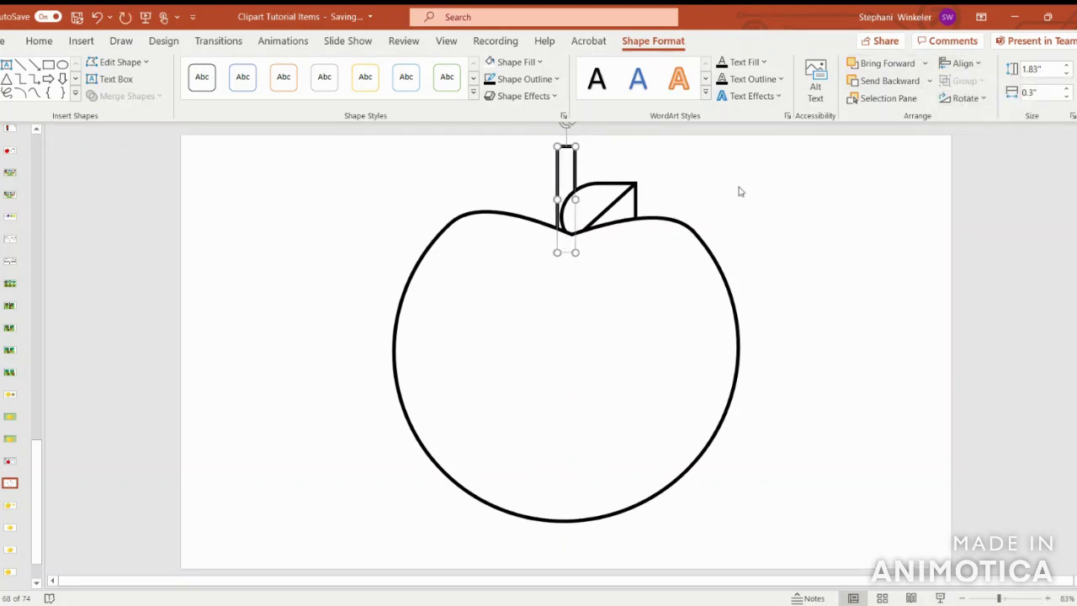
{"action": "left_click_drag", "start_coordinate": [566, 177], "coordinate": [566, 174]}
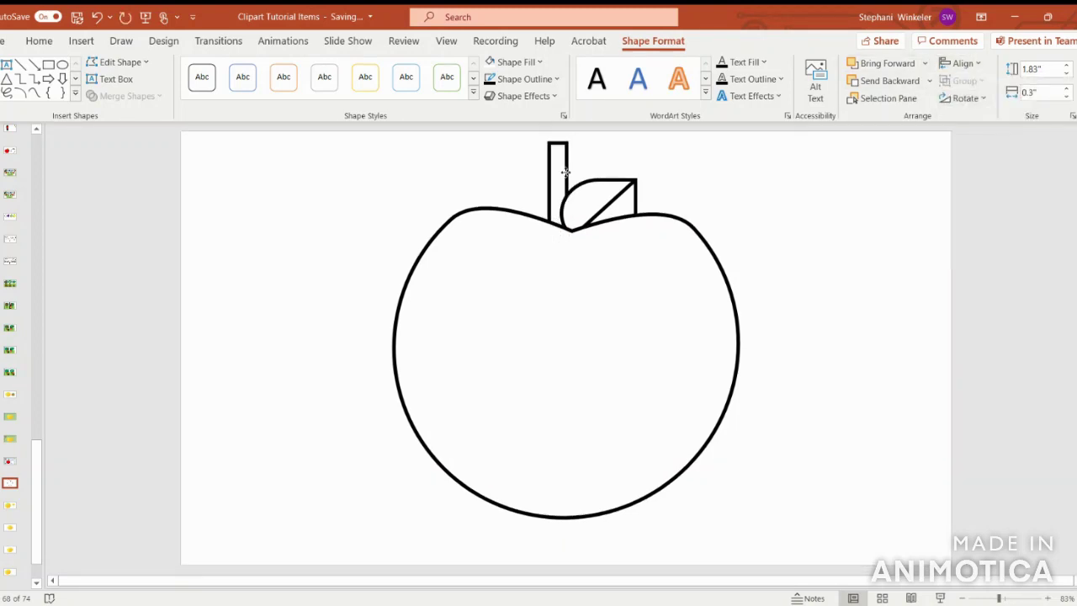
Step: Group the stem, the leaf and the apple body into one object
{"action": "left_click", "coordinate": [566, 173]}
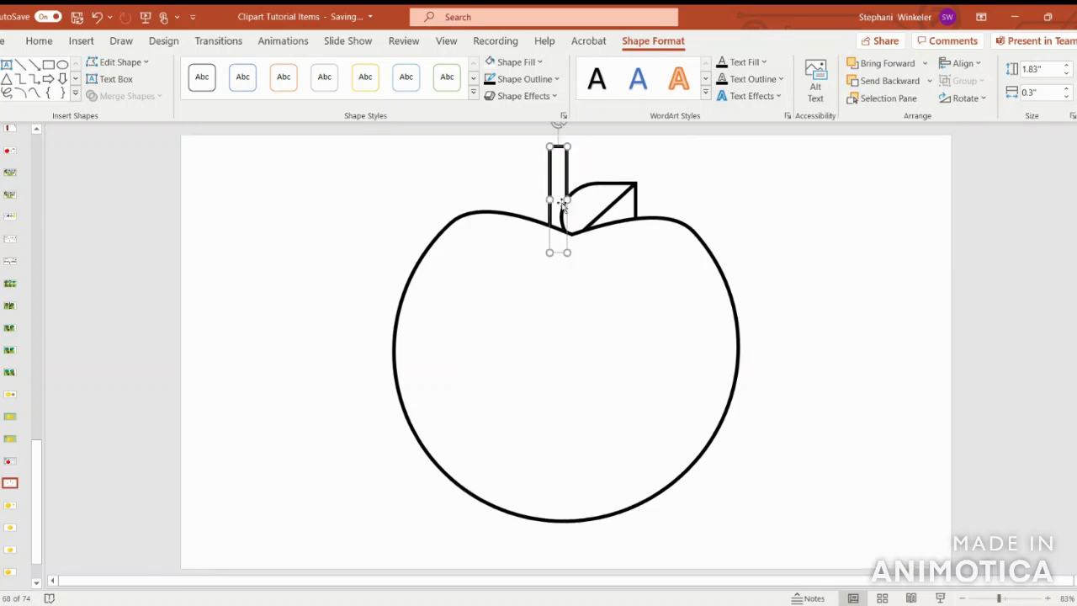
{"action": "left_click", "coordinate": [608, 206], "text": "shift"}
{"action": "left_click", "coordinate": [609, 354], "text": "shift"}
{"action": "left_click", "coordinate": [963, 81]}
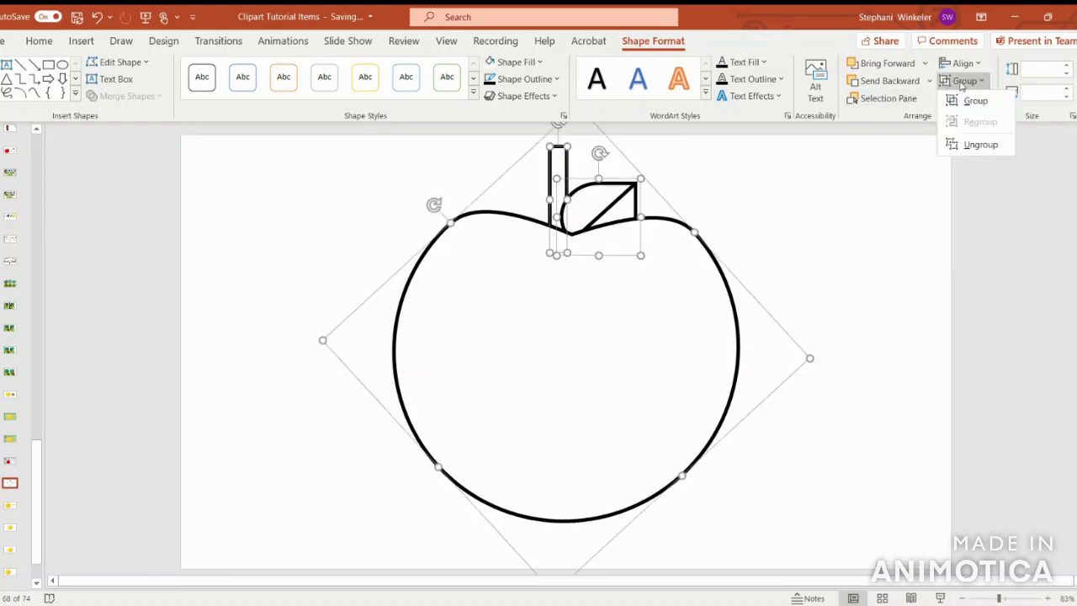
{"action": "left_click", "coordinate": [973, 100]}
Step: Move the grouped apple to the slide's left half and place a copy of it level on the right half
{"action": "left_click_drag", "start_coordinate": [712, 315], "coordinate": [519, 315]}
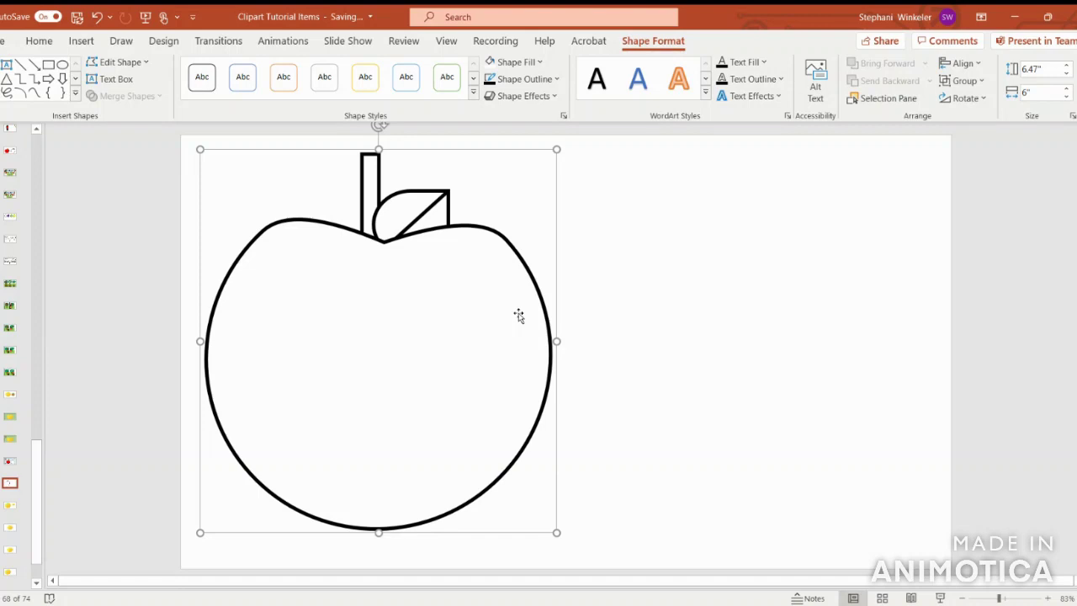
{"action": "right_click", "coordinate": [412, 306]}
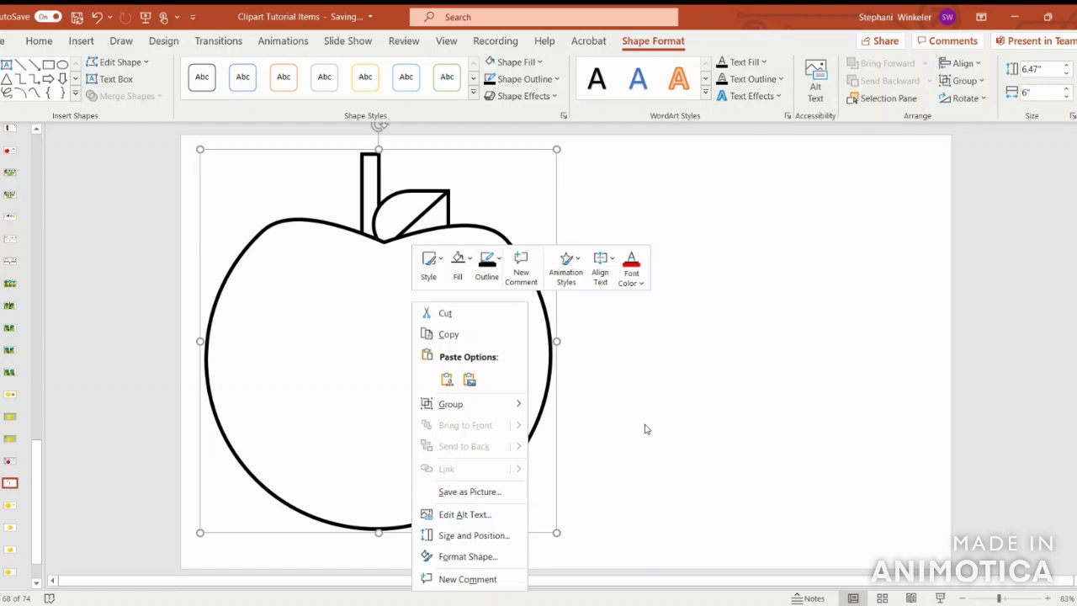
{"action": "key", "text": "Escape"}
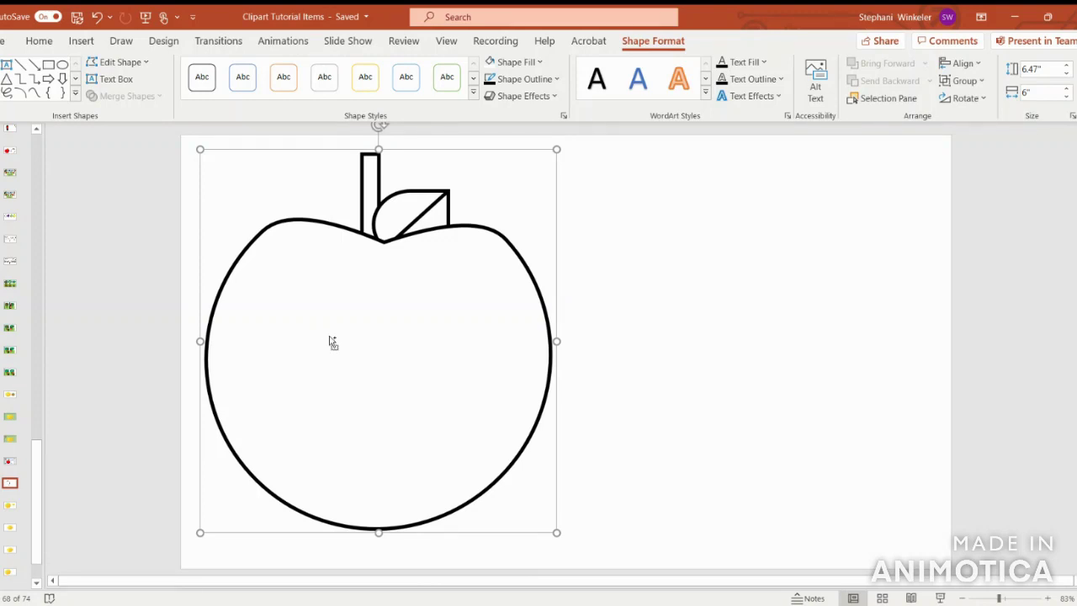
{"action": "key", "text": "ctrl+v"}
{"action": "left_click_drag", "start_coordinate": [323, 330], "coordinate": [726, 348]}
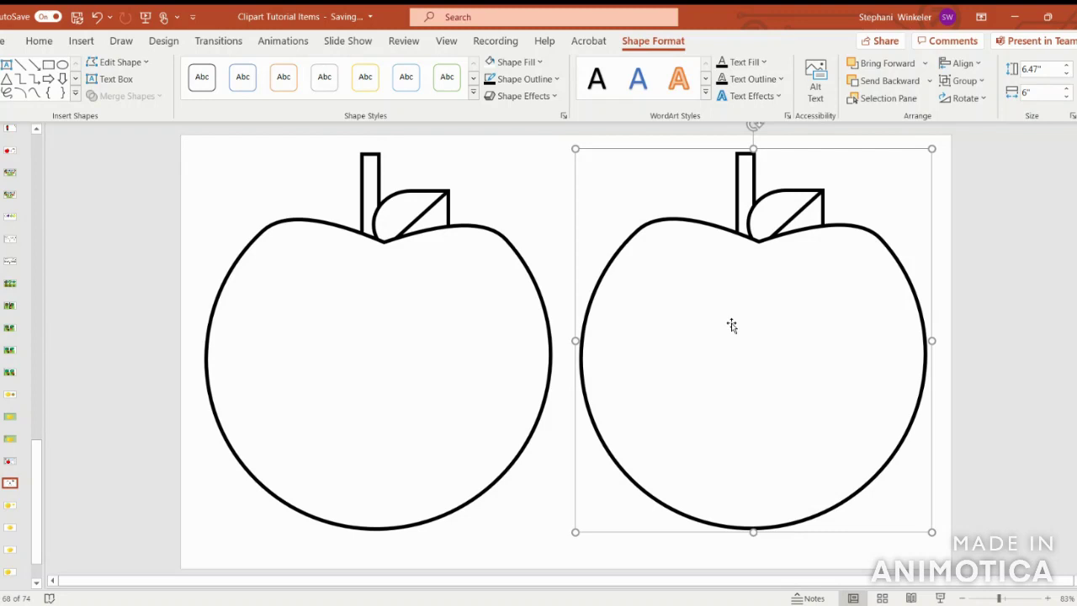
Step: Fill the right apple's body with standard red and its leaf with standard green
{"action": "left_click", "coordinate": [732, 325]}
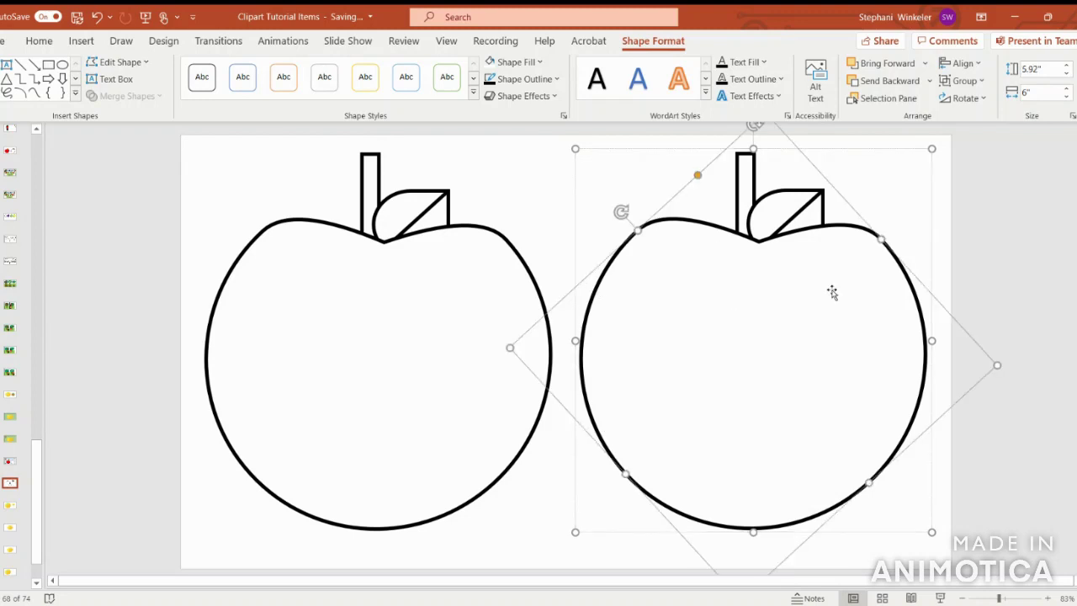
{"action": "left_click", "coordinate": [513, 64]}
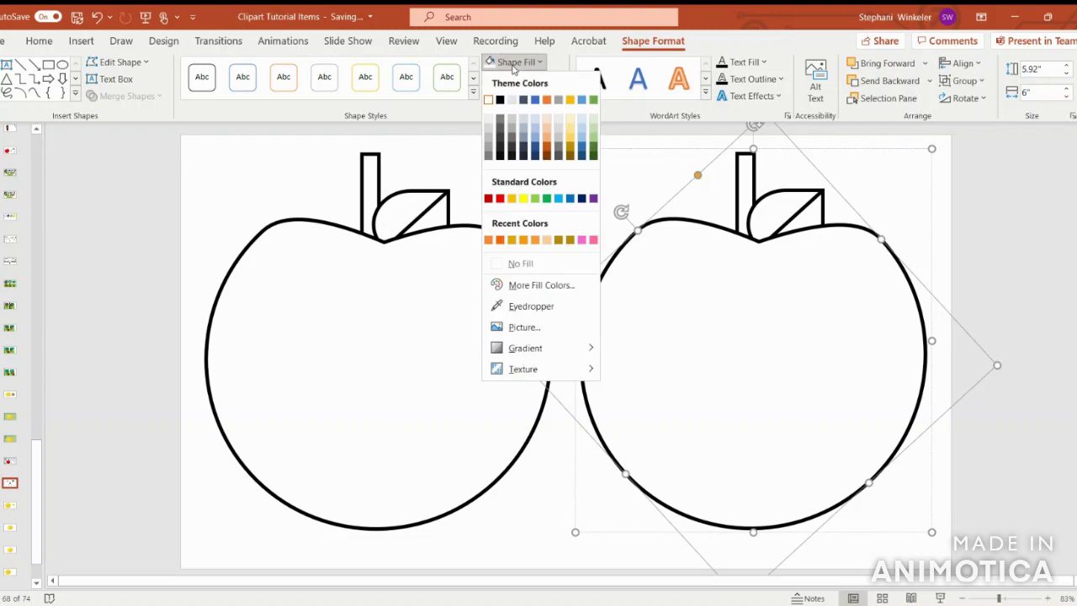
{"action": "left_click", "coordinate": [499, 198]}
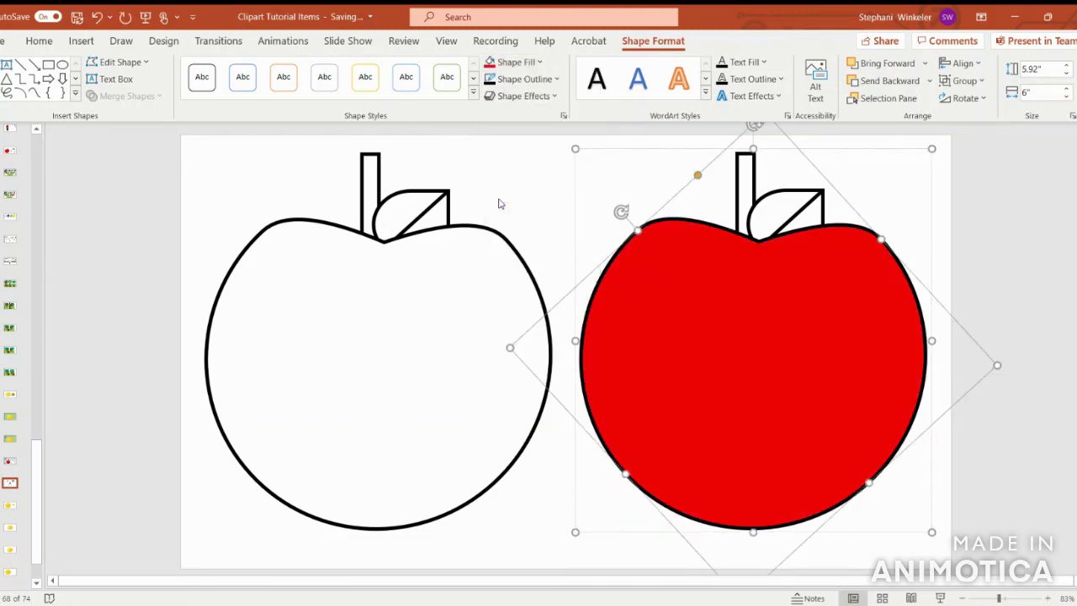
{"action": "left_click", "coordinate": [761, 215]}
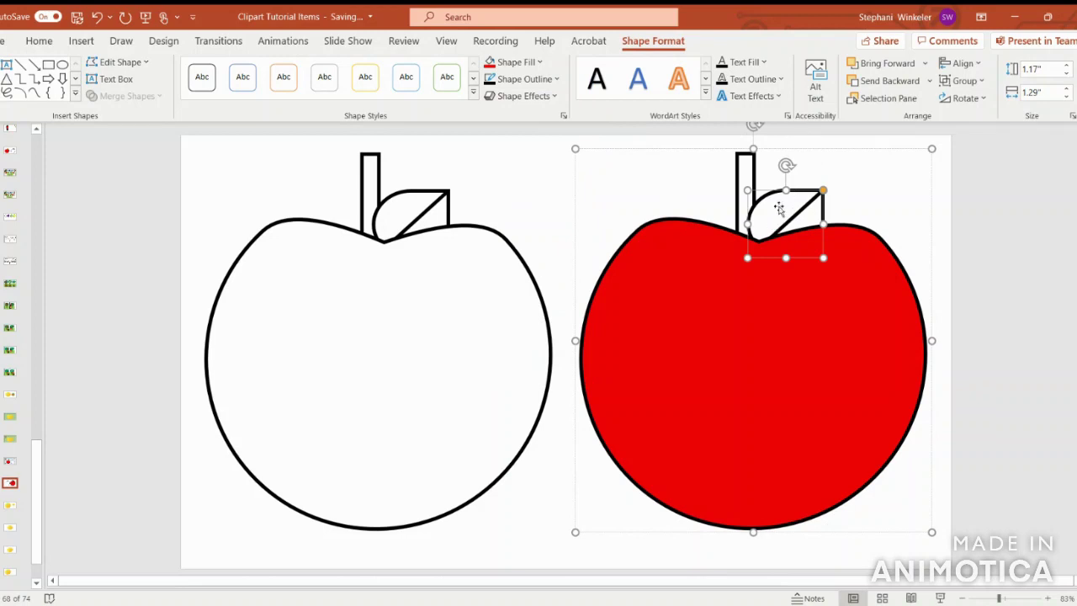
{"action": "left_click", "coordinate": [522, 67]}
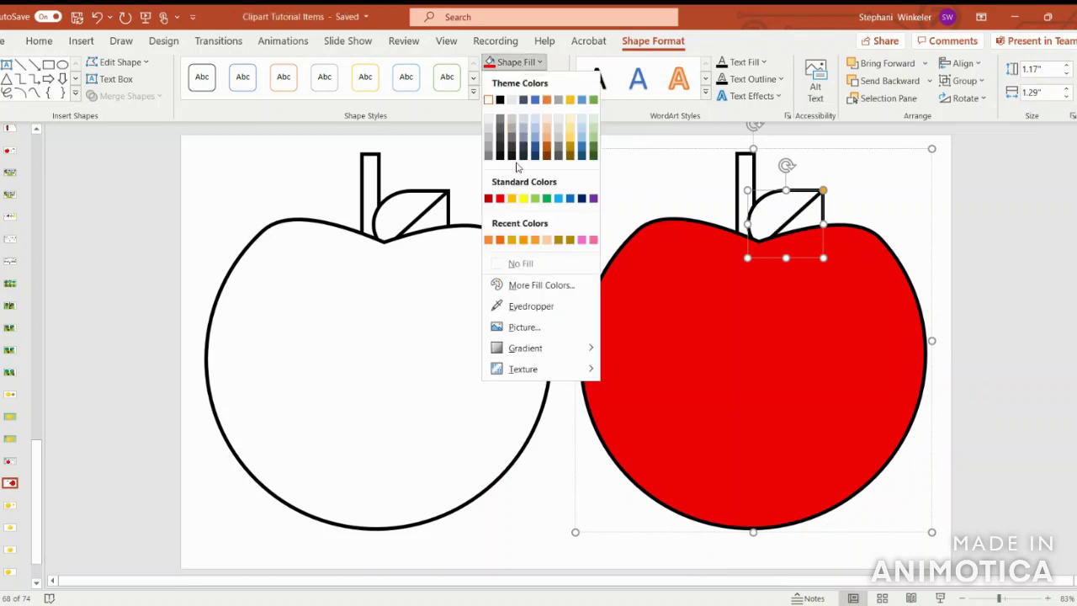
{"action": "left_click", "coordinate": [546, 198]}
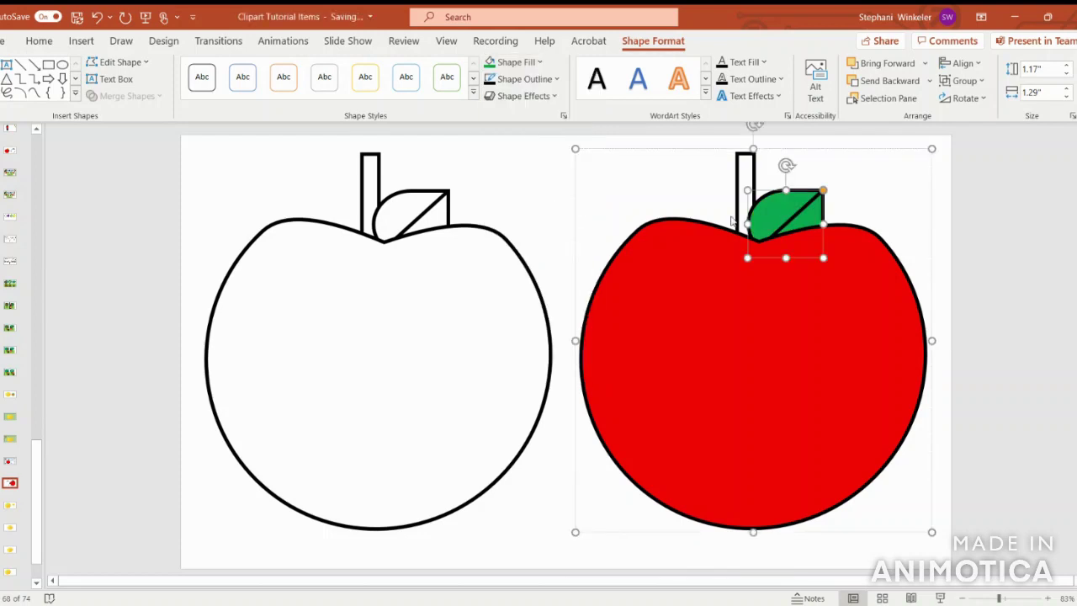
Step: Fill the right apple's stem with the darkest gold-brown theme shade
{"action": "left_click", "coordinate": [744, 168]}
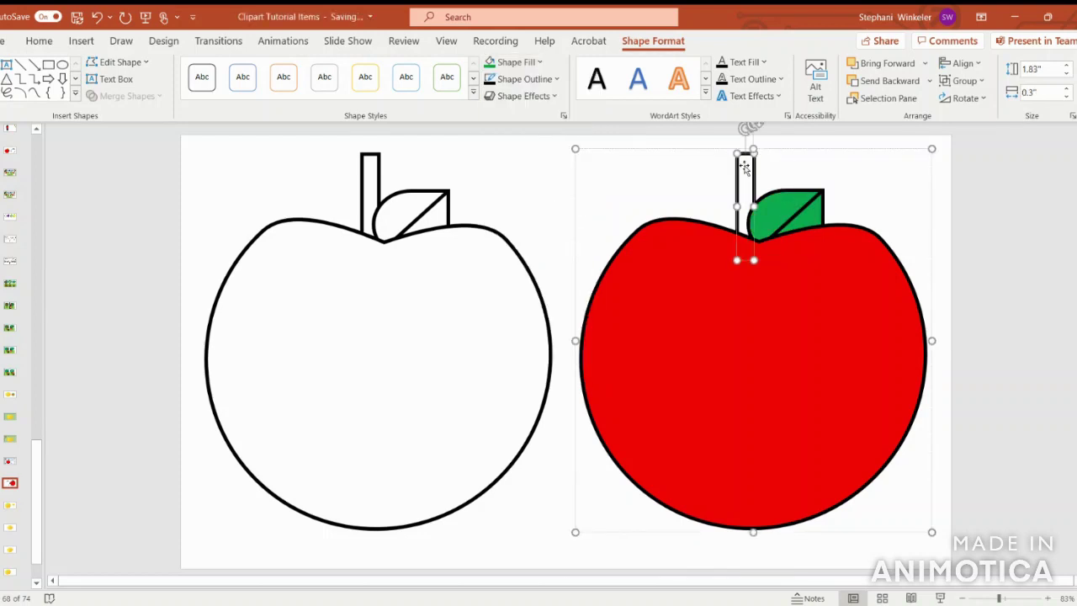
{"action": "left_click", "coordinate": [517, 84]}
{"action": "left_click", "coordinate": [516, 69]}
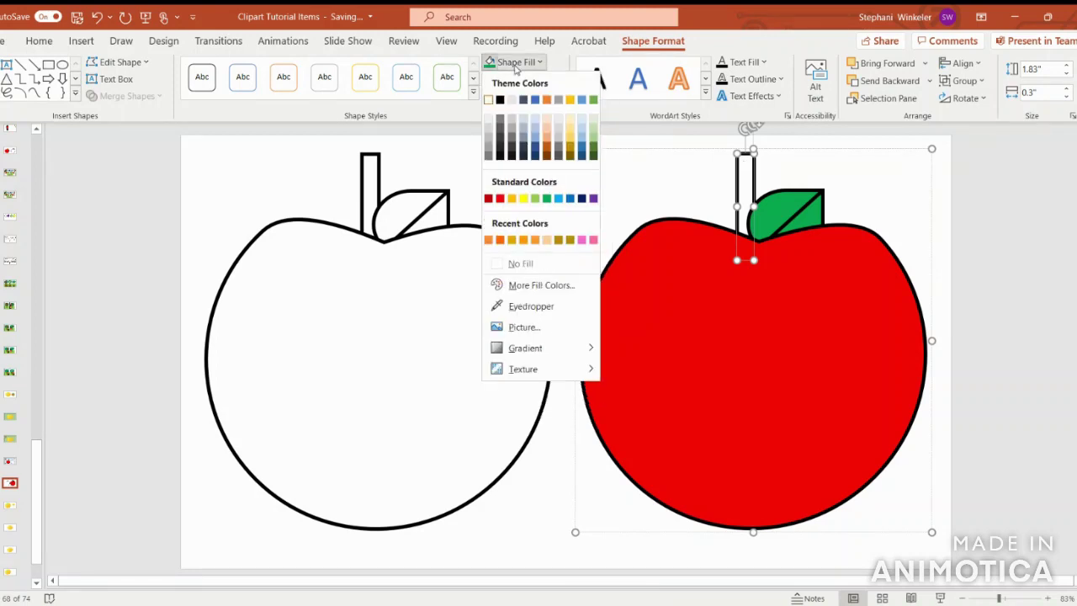
{"action": "left_click", "coordinate": [569, 158]}
{"action": "left_click", "coordinate": [1019, 223]}
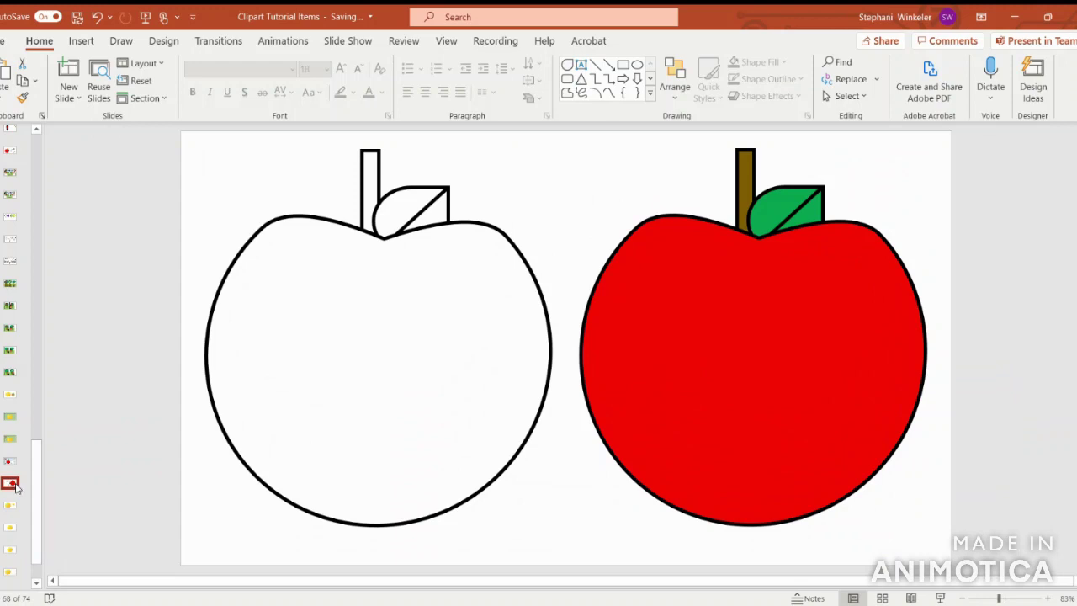
Step: Duplicate the slide that holds the white and red apples
{"action": "right_click", "coordinate": [15, 486]}
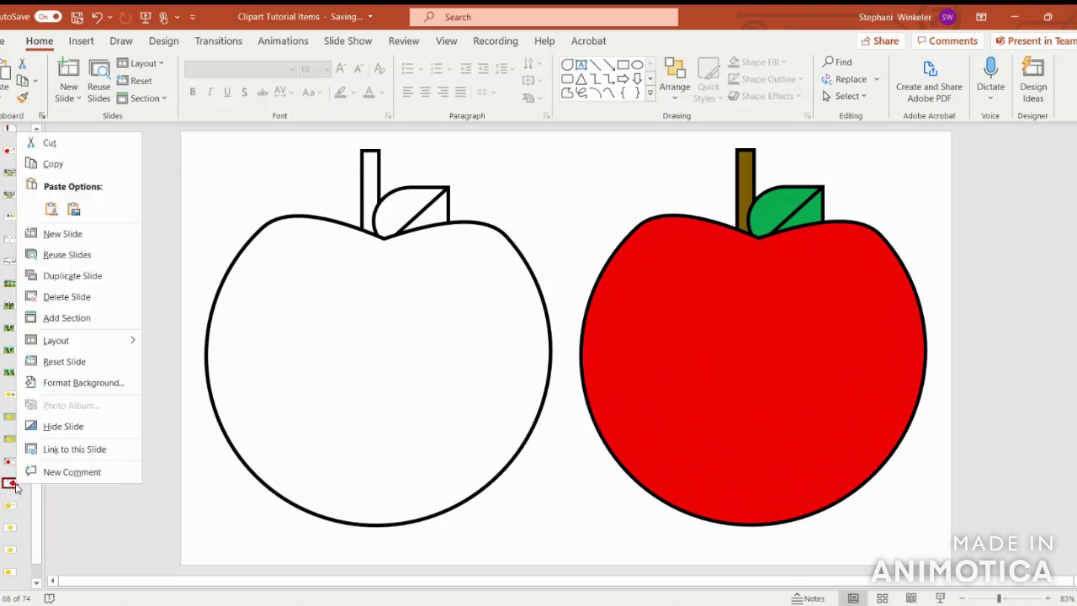
{"action": "left_click", "coordinate": [84, 278]}
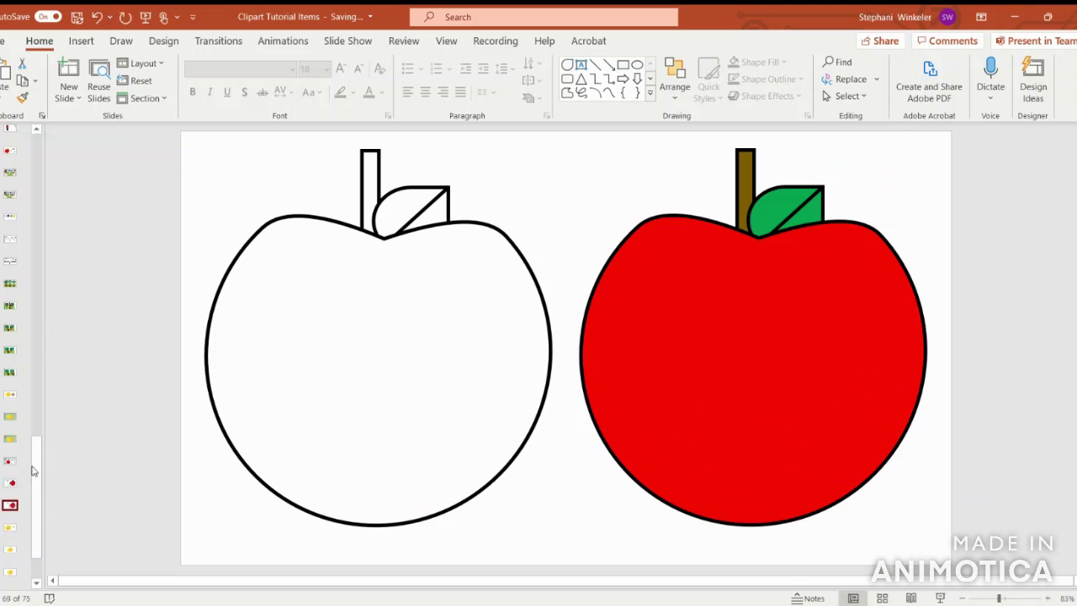
{"action": "left_click", "coordinate": [13, 486]}
Step: Fill the white apple's body with standard light green on the duplicated slide
{"action": "left_click", "coordinate": [362, 336]}
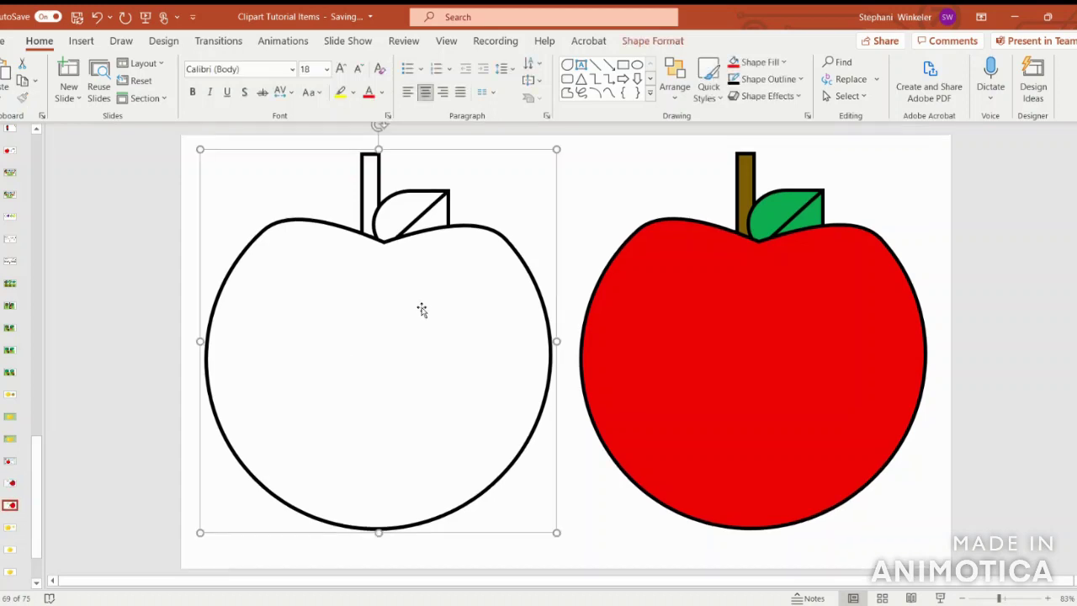
{"action": "left_click", "coordinate": [427, 341]}
{"action": "left_click", "coordinate": [635, 42]}
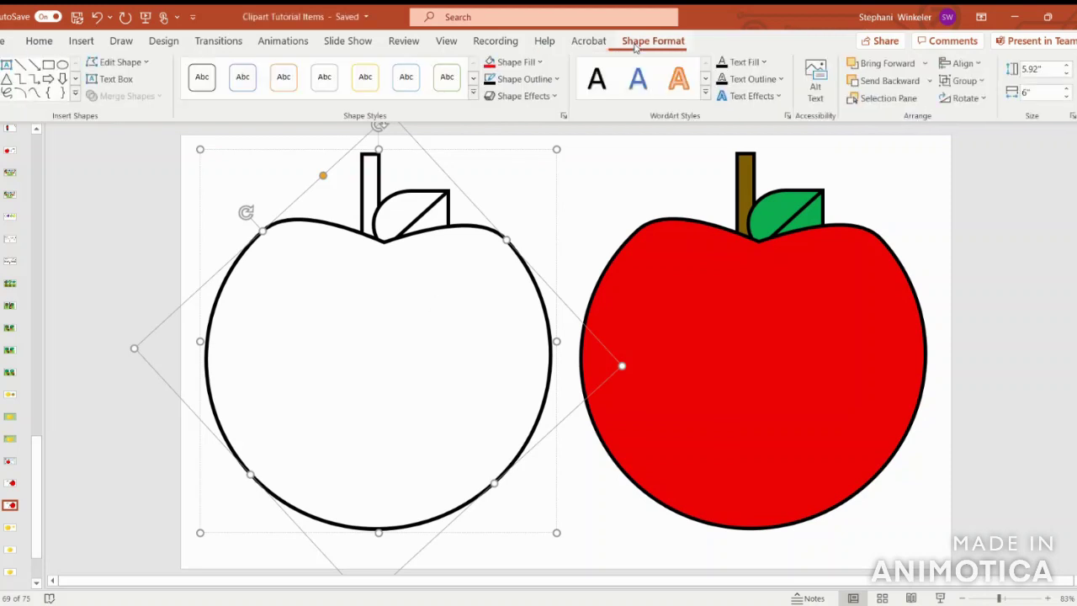
{"action": "left_click", "coordinate": [532, 64]}
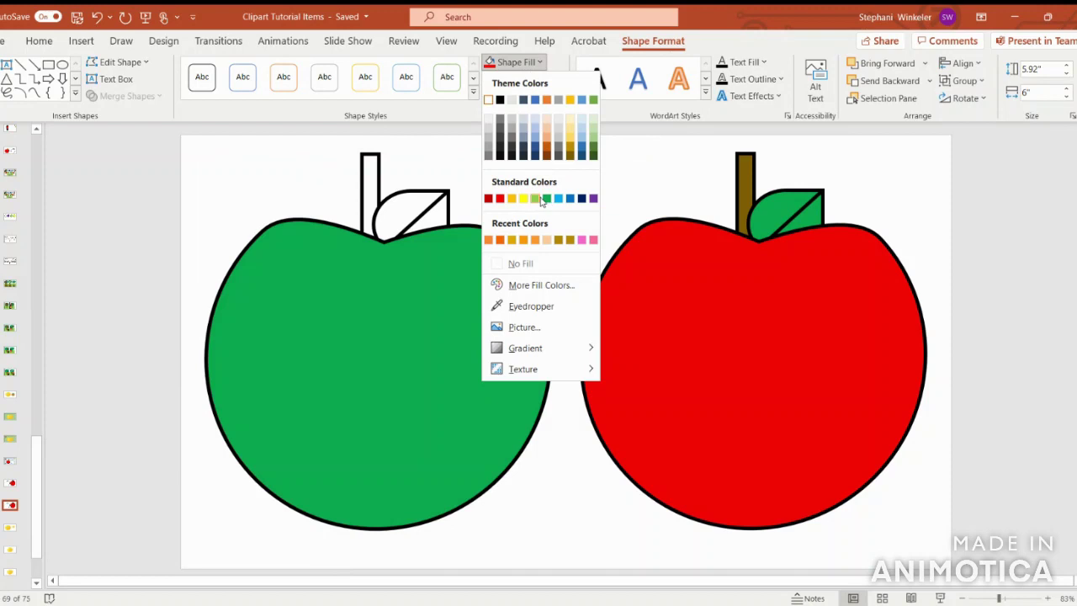
{"action": "left_click", "coordinate": [540, 199]}
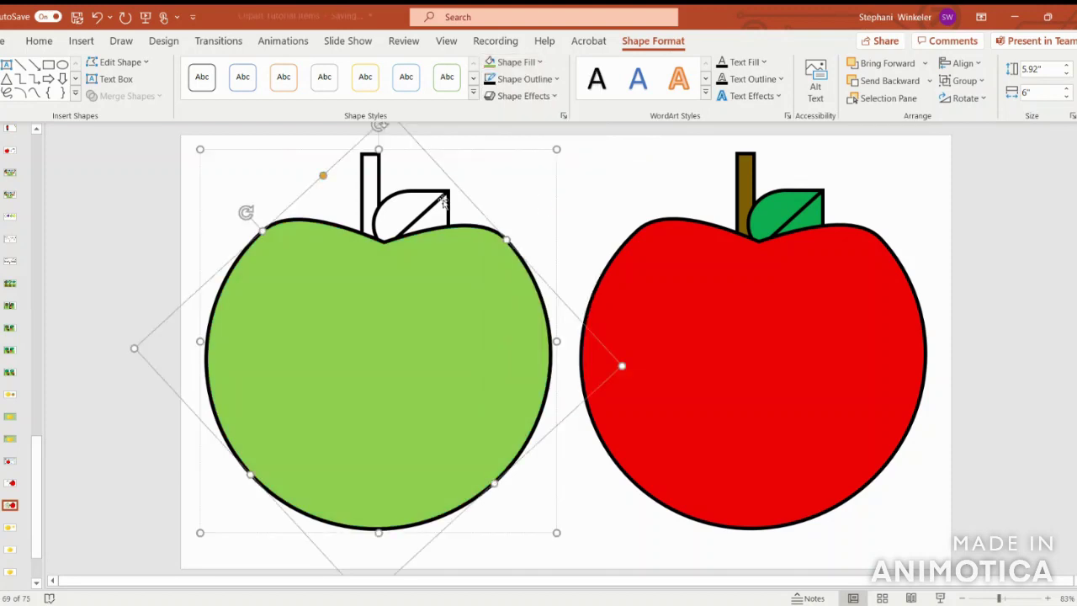
Step: Fill the light green apple's leaf with standard green and its stem with the darkest gold-brown theme shade
{"action": "left_click", "coordinate": [412, 212], "text": "shift"}
{"action": "left_click", "coordinate": [510, 63]}
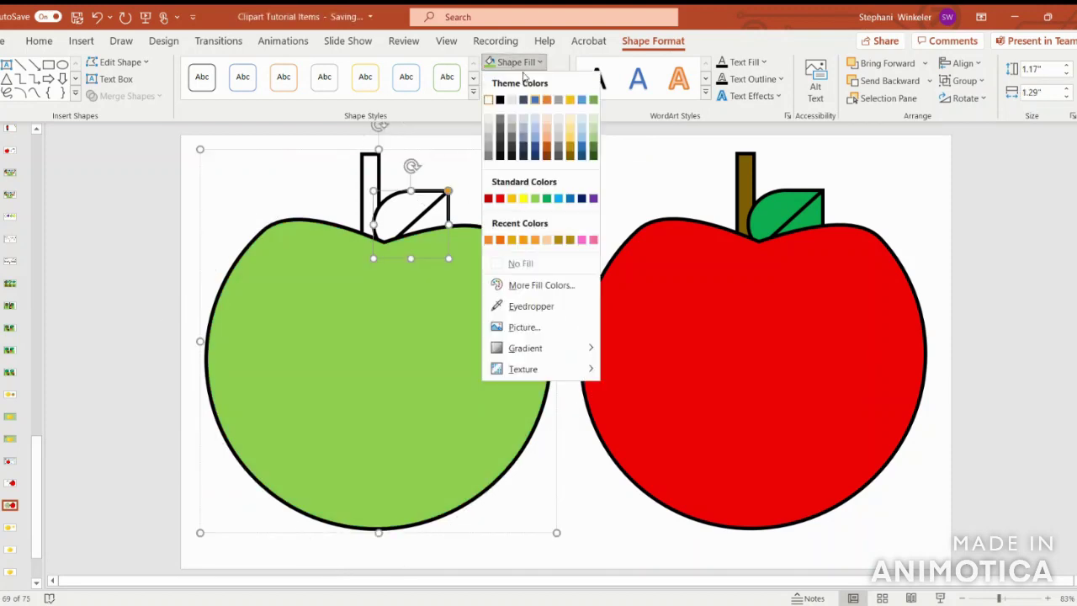
{"action": "left_click", "coordinate": [548, 198]}
{"action": "left_click", "coordinate": [370, 173]}
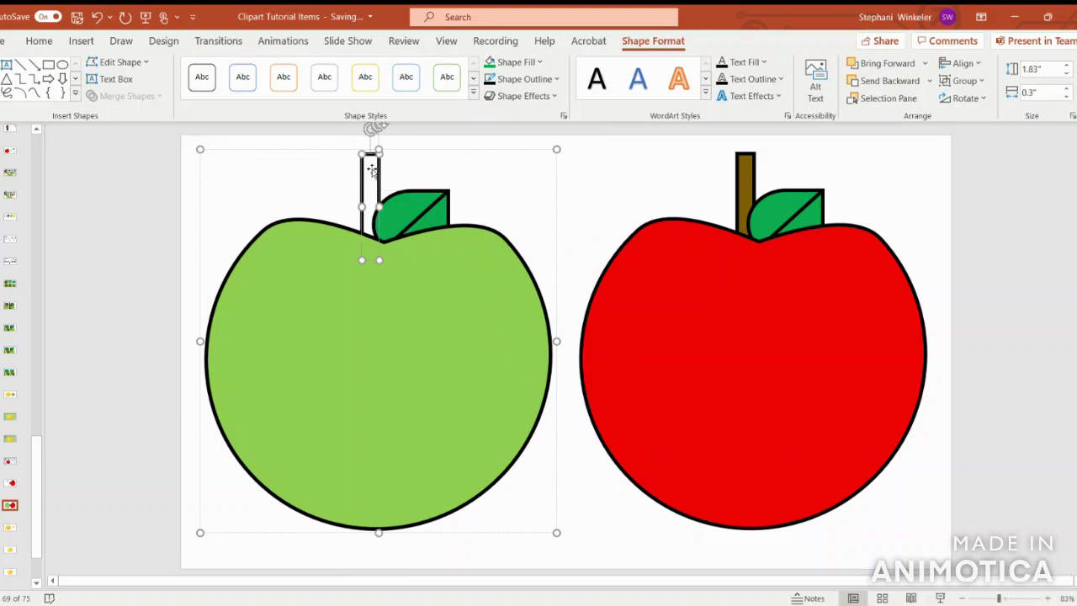
{"action": "left_click", "coordinate": [515, 63]}
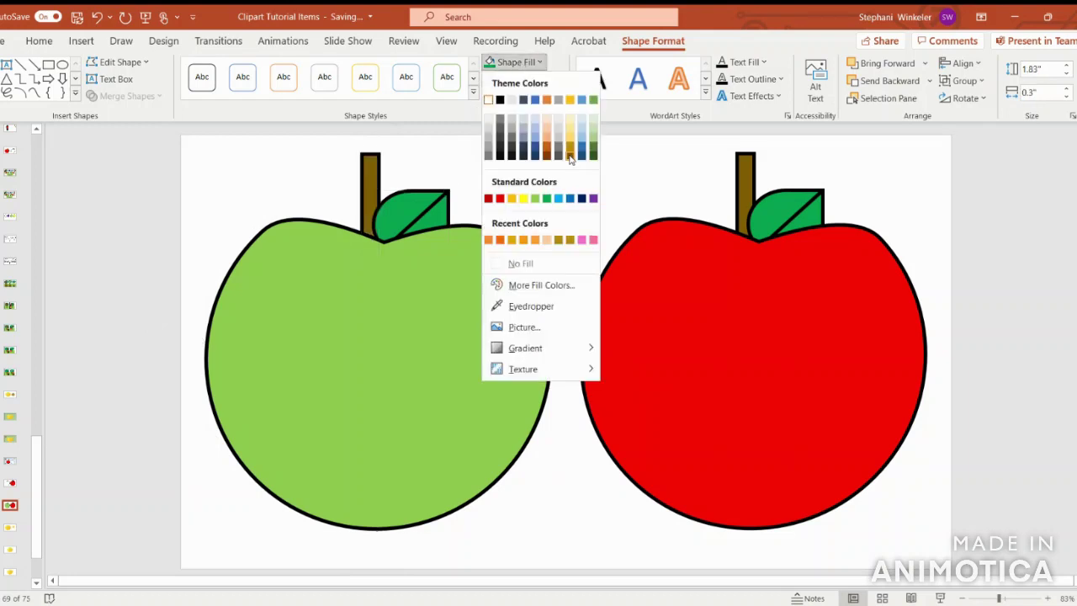
{"action": "left_click", "coordinate": [571, 159]}
{"action": "left_click", "coordinate": [613, 172]}
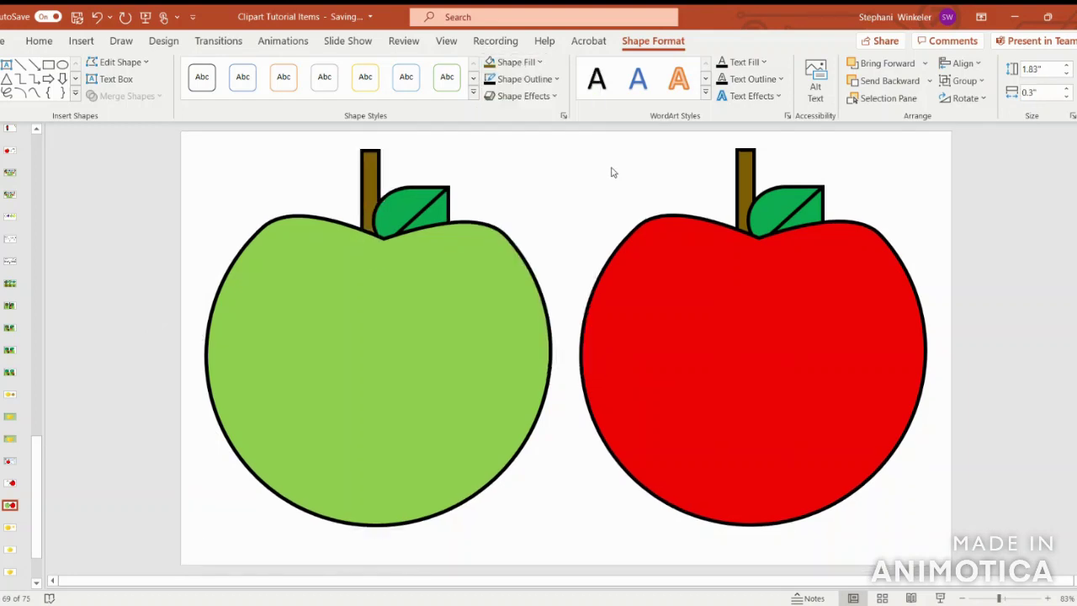
Step: Recolour the red apple's body on the duplicated slide with Gold, Accent 4, Lighter 40%
{"action": "left_click", "coordinate": [681, 317]}
{"action": "left_click", "coordinate": [818, 325]}
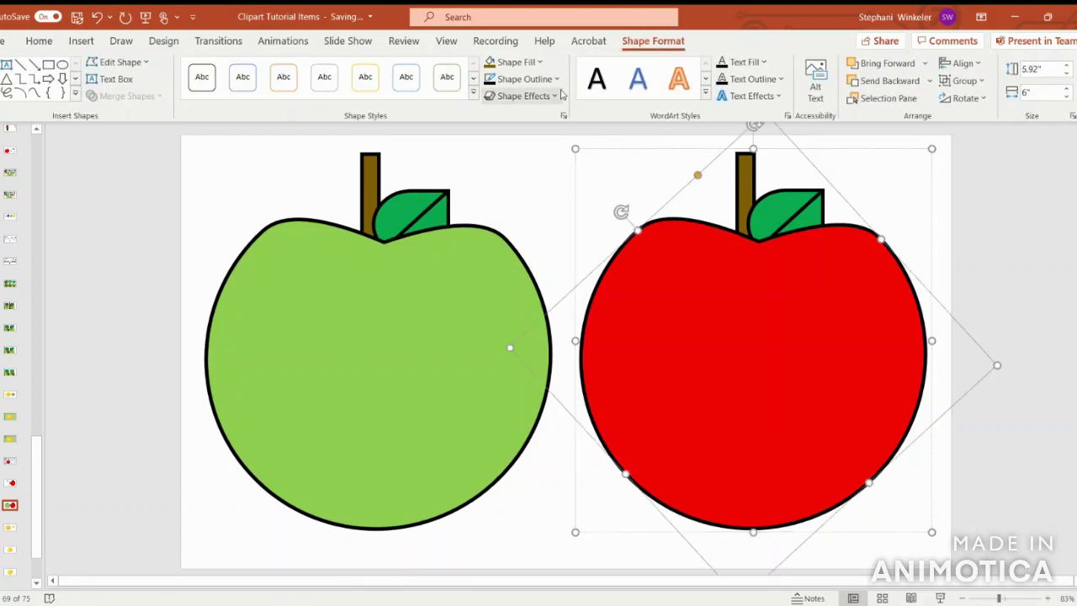
{"action": "left_click", "coordinate": [518, 62]}
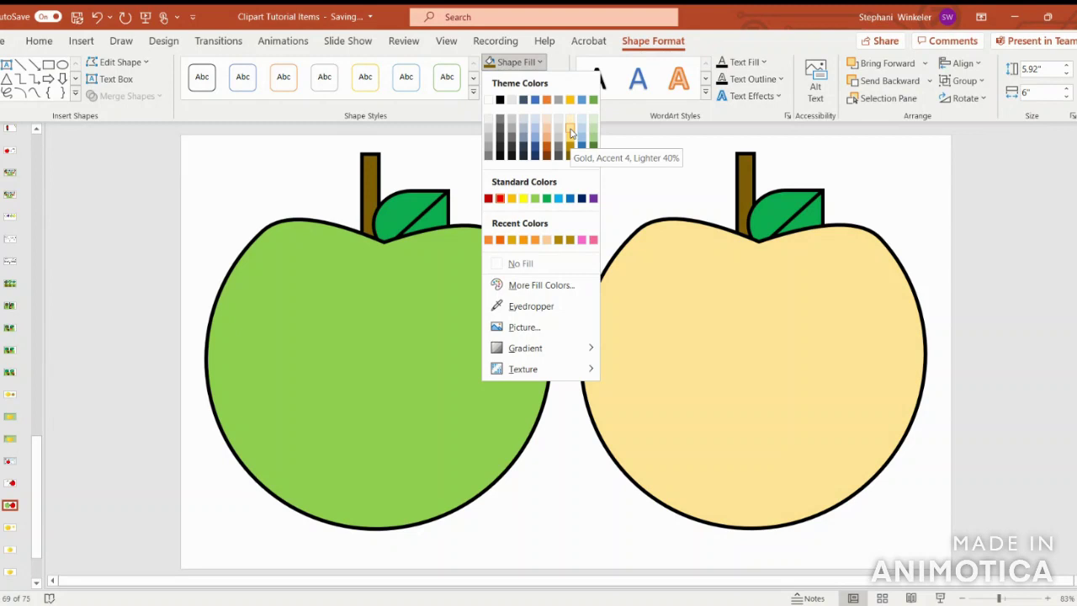
{"action": "left_click", "coordinate": [571, 132]}
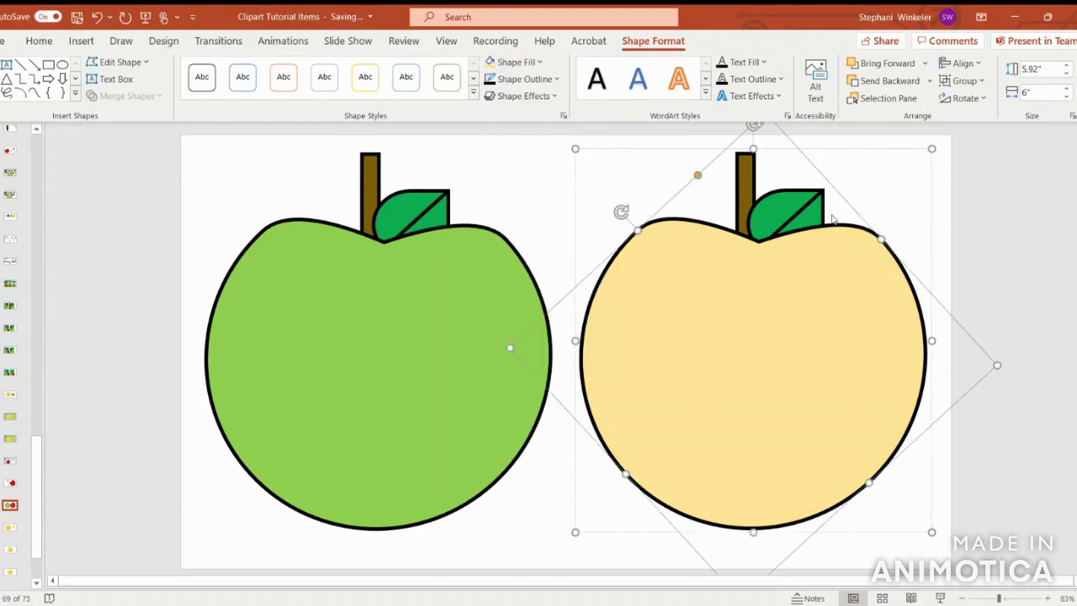
{"action": "left_click", "coordinate": [1012, 217]}
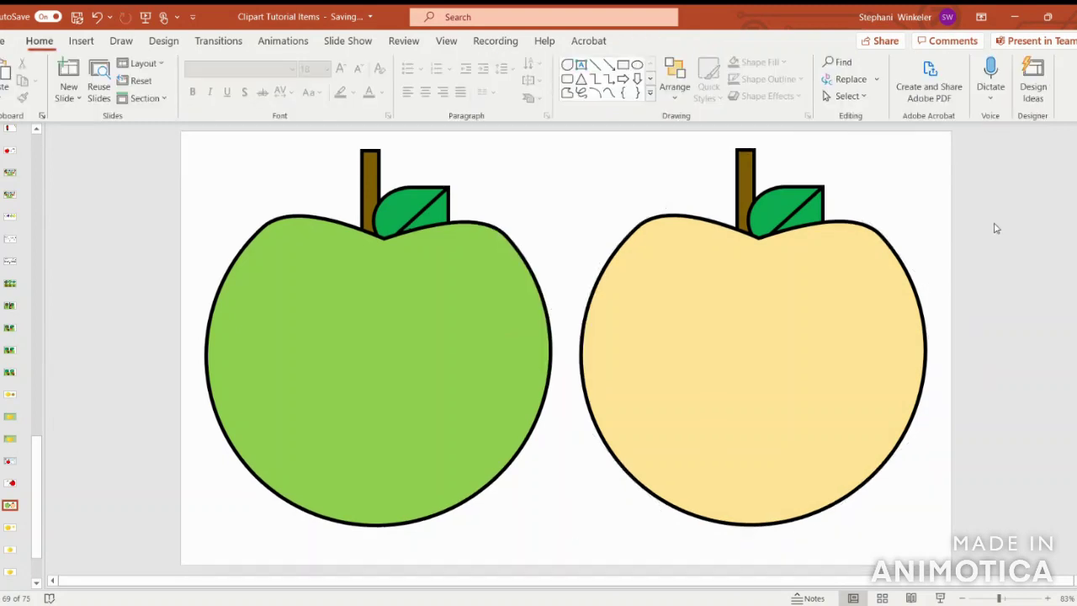
{"action": "left_click", "coordinate": [10, 484]}
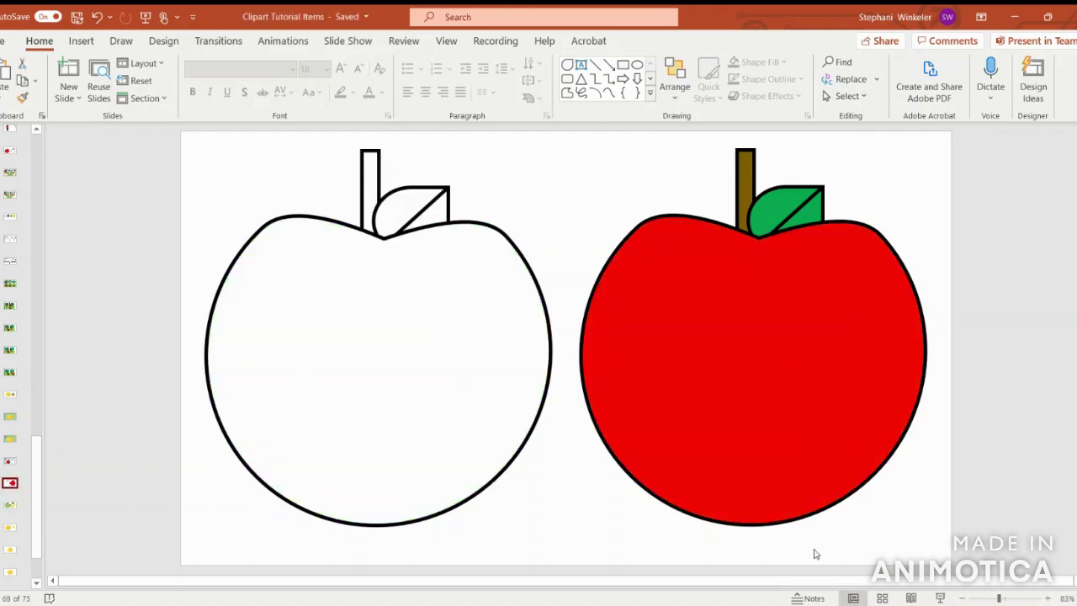
{"action": "left_click", "coordinate": [11, 506]}
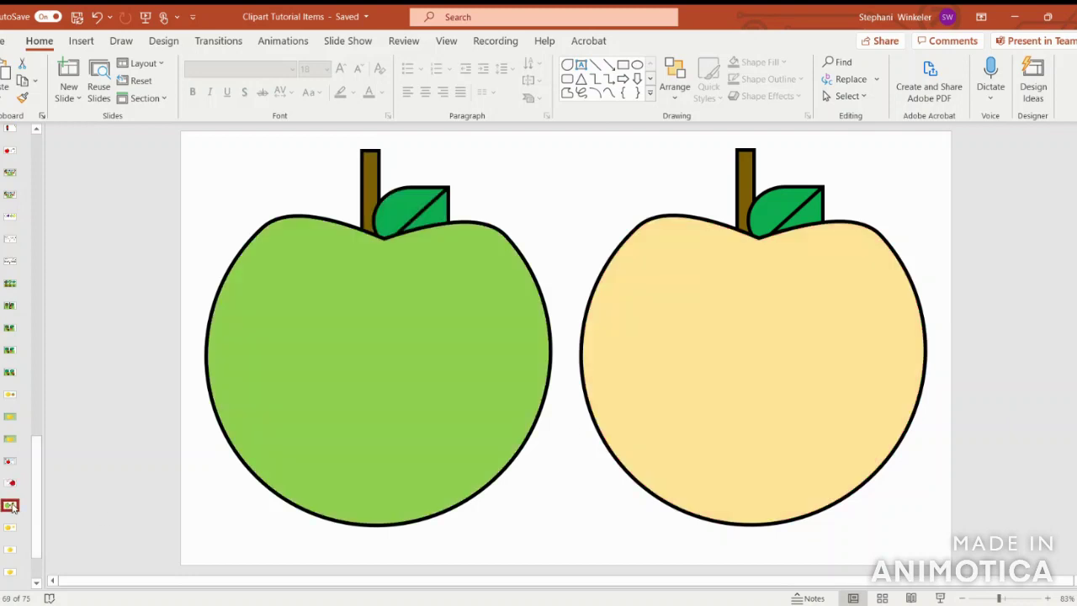